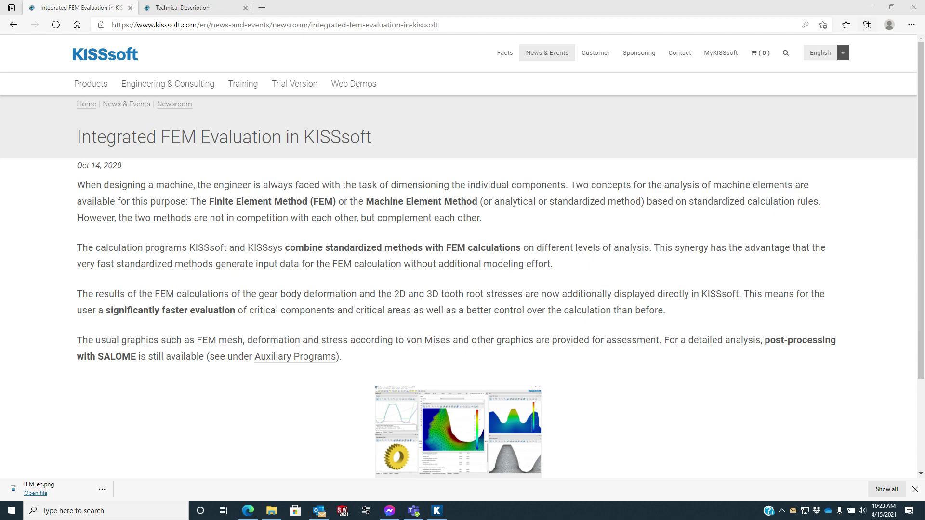
Step: Switch to KISSsoft and enlarge the basic calculation results area of the cylindrical gear pair
{"action": "left_click", "coordinate": [869, 7]}
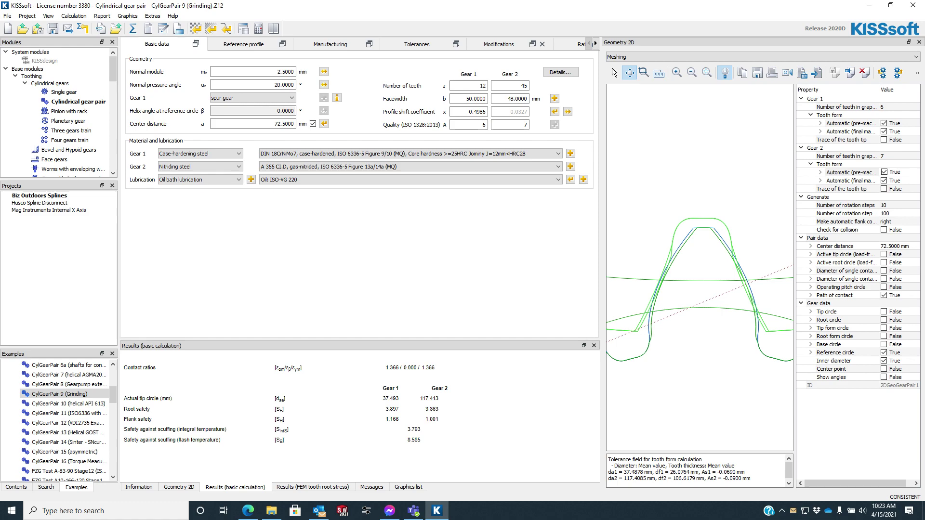
{"action": "left_click_drag", "start_coordinate": [359, 339], "coordinate": [359, 269]}
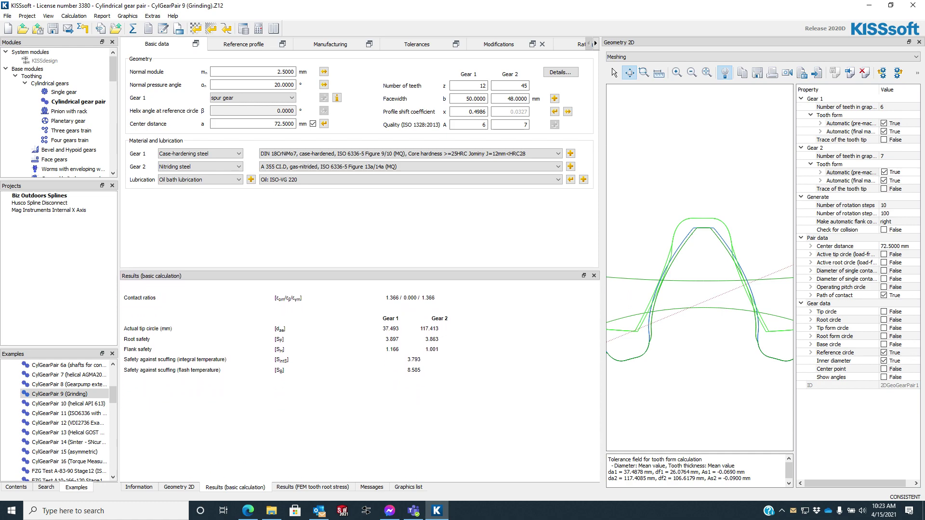
{"action": "scroll", "coordinate": [650, 336], "scroll_direction": "up", "scroll_amount": 6}
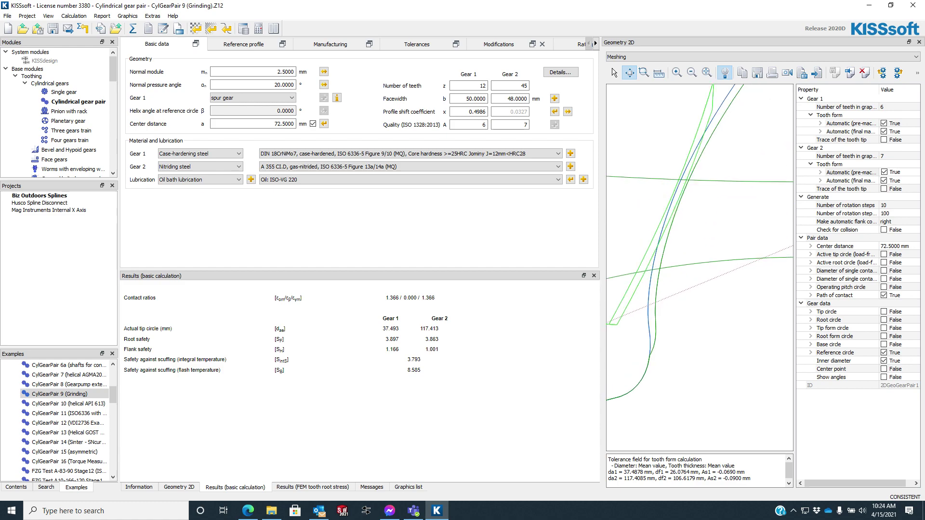
{"action": "scroll", "coordinate": [699, 265], "scroll_direction": "down", "scroll_amount": 5}
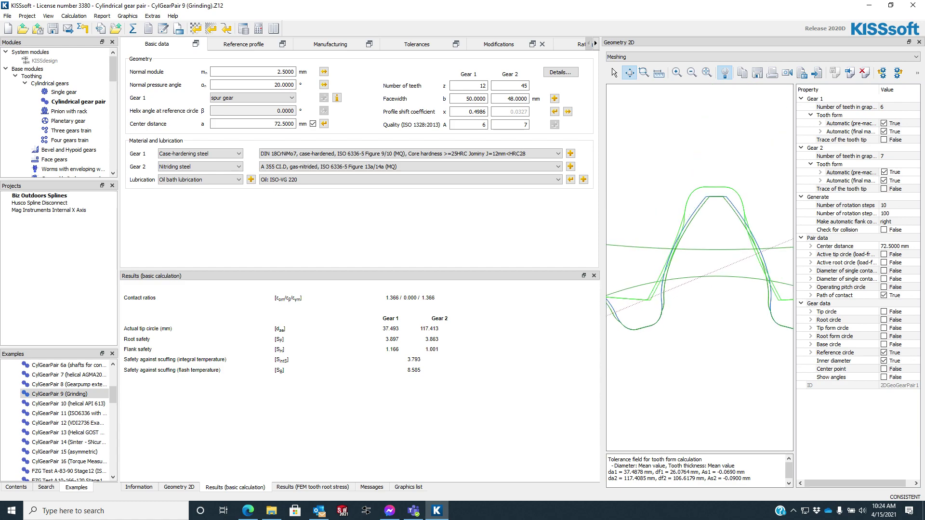
Step: Hide both automatic tooth forms of Gear 2, pre-machining and final machining, in the 2D meshing graphic
{"action": "left_click", "coordinate": [884, 172]}
{"action": "left_click", "coordinate": [884, 172]}
{"action": "left_click", "coordinate": [884, 172]}
{"action": "left_click", "coordinate": [884, 181]}
{"action": "left_click", "coordinate": [884, 180]}
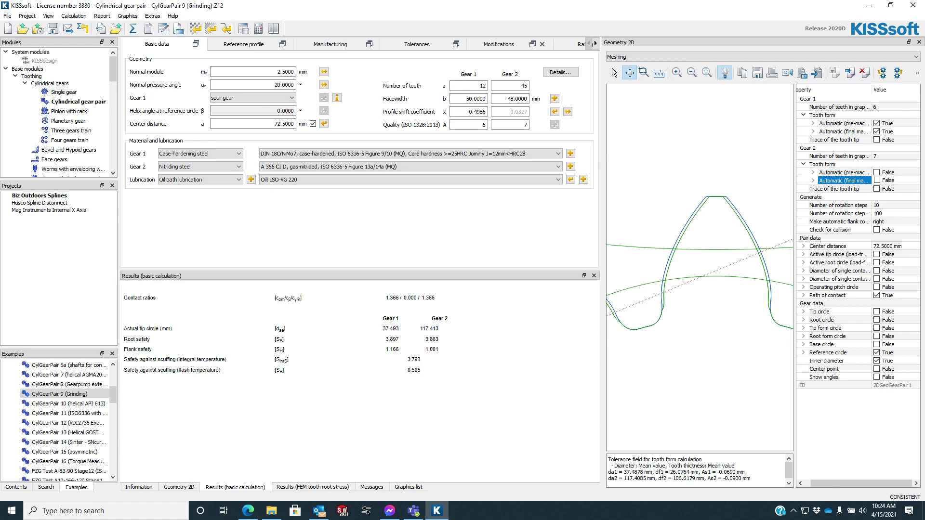
Step: Hide the reference circle in the meshing graphic and collapse its property list so the drawing fills the area
{"action": "left_click", "coordinate": [879, 353]}
{"action": "left_click", "coordinate": [879, 352]}
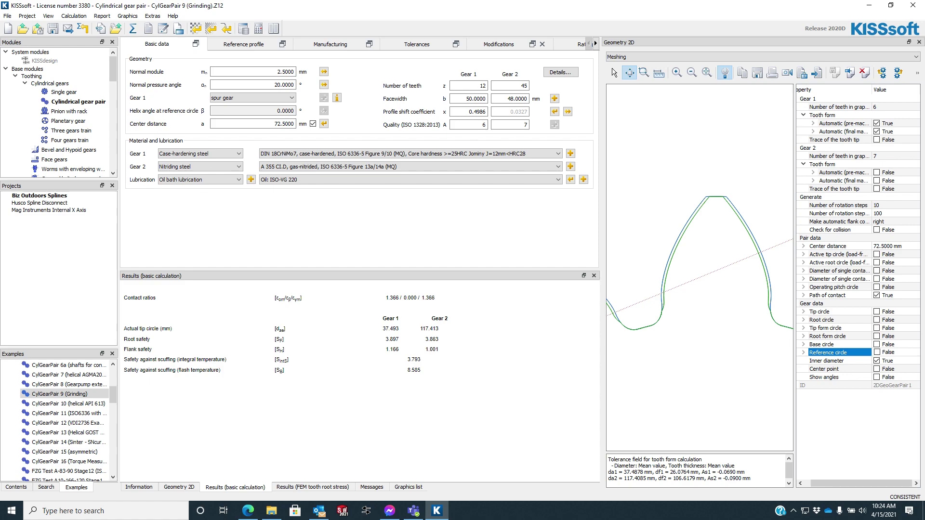
{"action": "scroll", "coordinate": [665, 306], "scroll_direction": "up", "scroll_amount": 5}
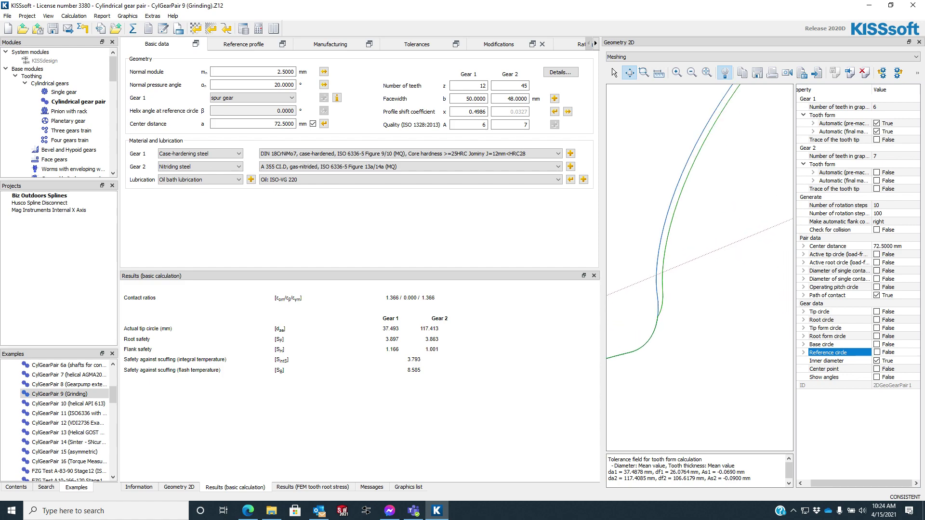
{"action": "left_click_drag", "start_coordinate": [795, 270], "coordinate": [919, 270]}
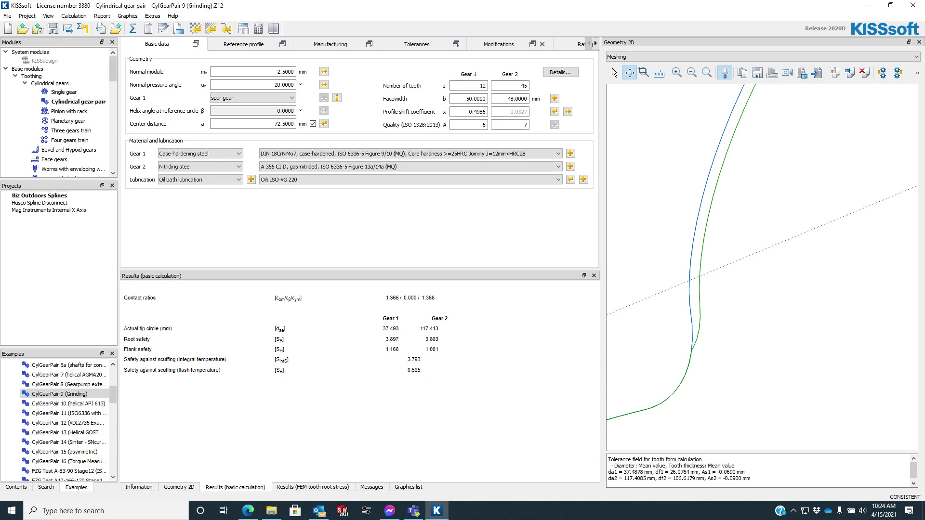
Step: Open the FEM tooth root stress inputs and display the illustration for the gear segment's boundary conditions
{"action": "left_click", "coordinate": [74, 16]}
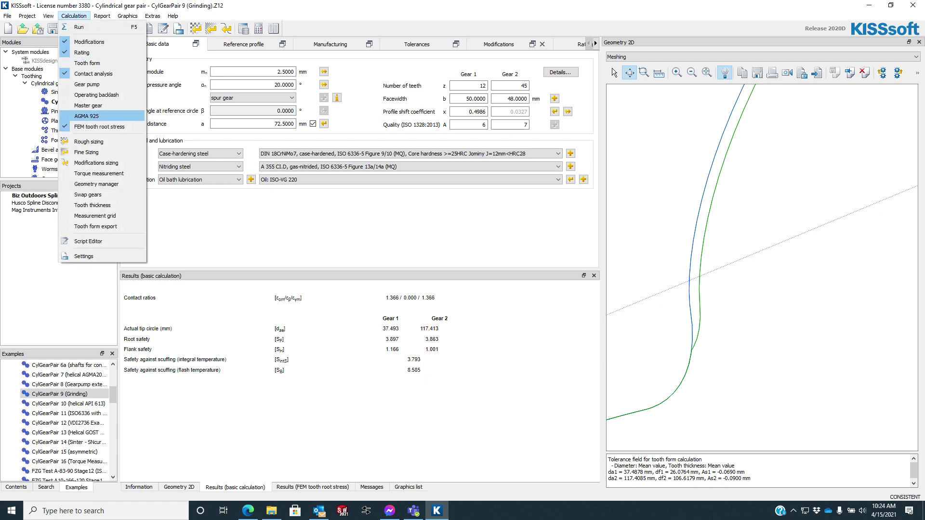
{"action": "left_click", "coordinate": [346, 218]}
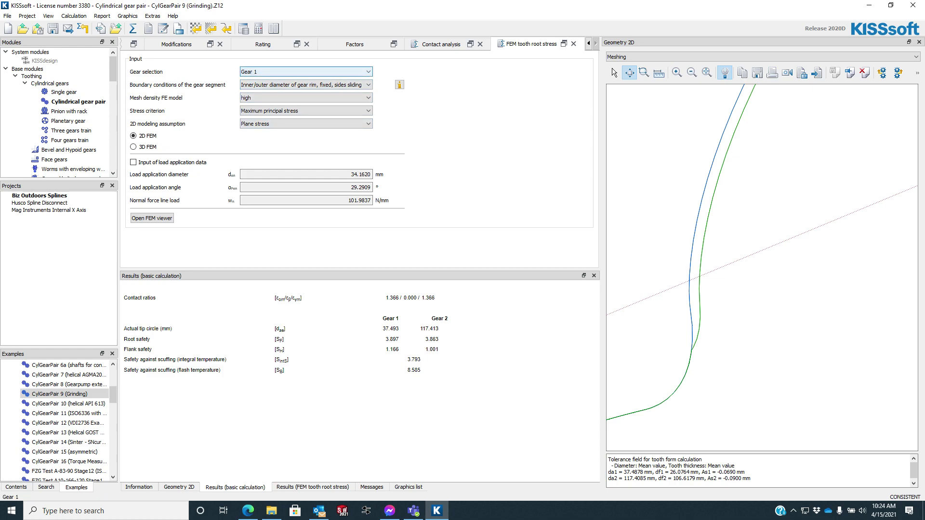
{"action": "key", "text": "Tab"}
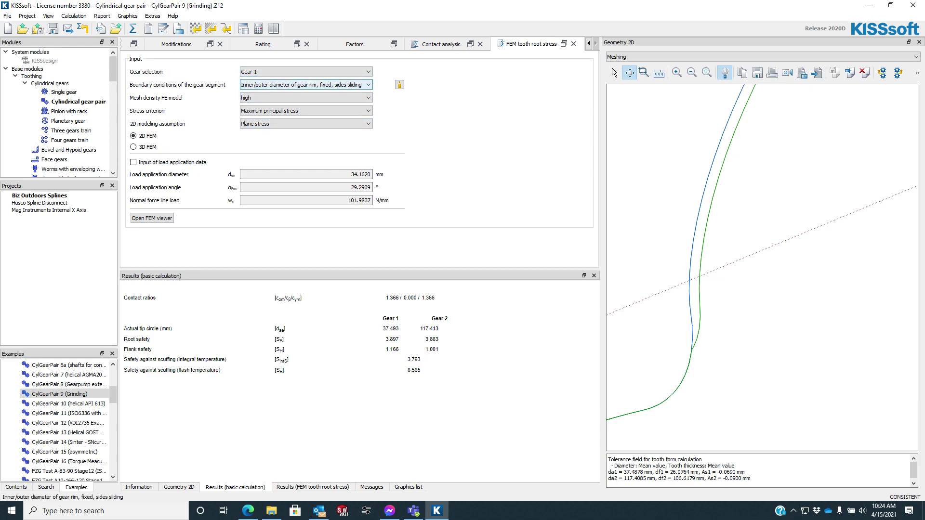
{"action": "left_click", "coordinate": [400, 85]}
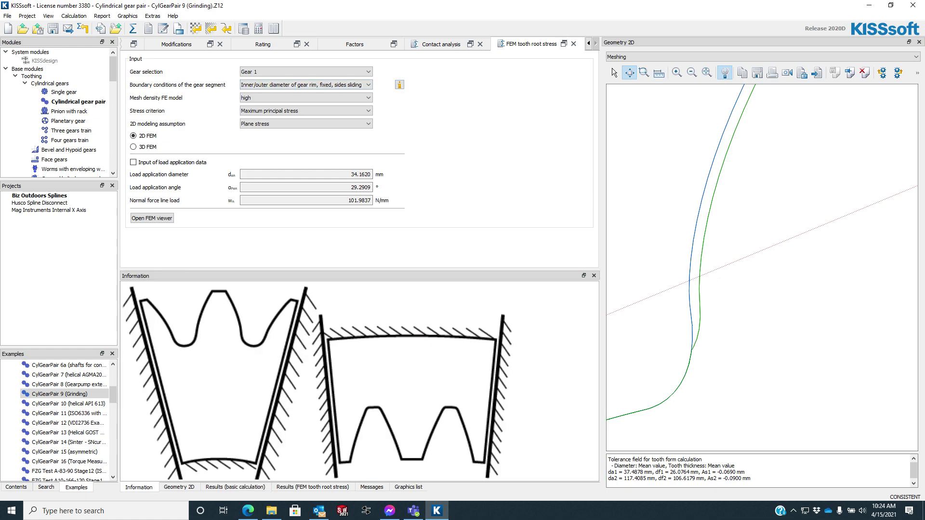
{"action": "key", "text": "Tab"}
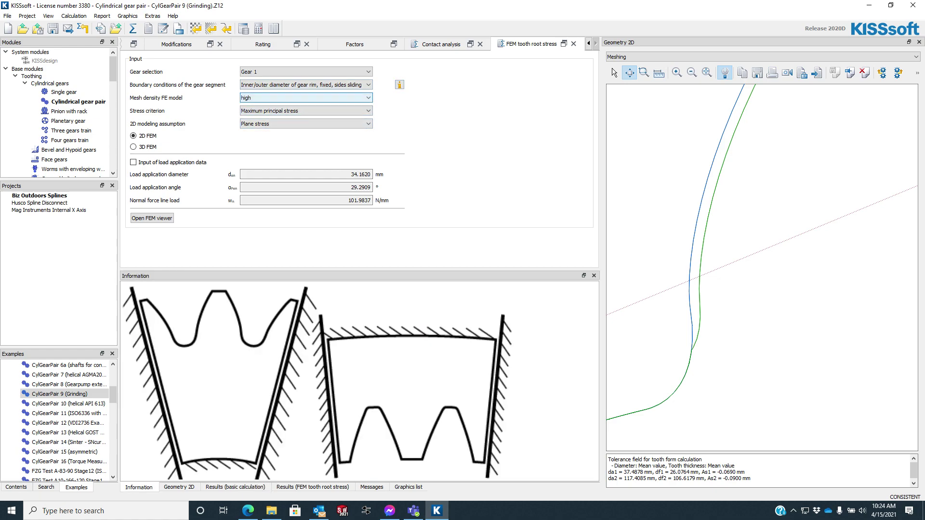
Step: Select Maximum principal stress as the stress criterion and Plane stress as the 2D modeling assumption
{"action": "left_click", "coordinate": [306, 111]}
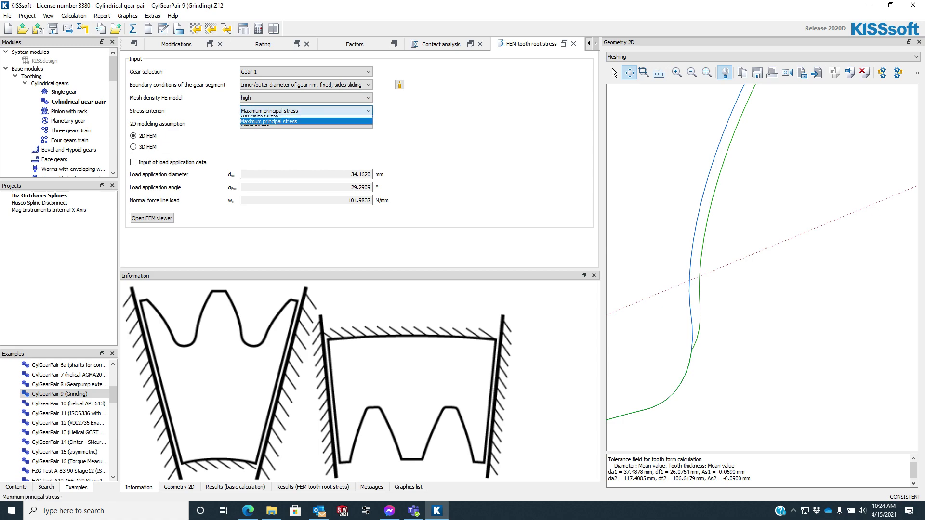
{"action": "left_click", "coordinate": [306, 126]}
{"action": "left_click", "coordinate": [306, 111]}
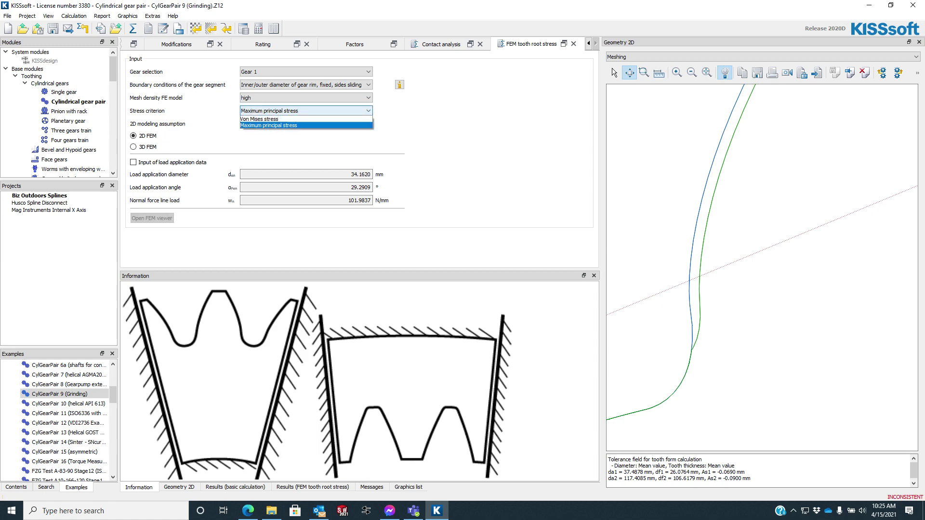
{"action": "key", "text": "Return"}
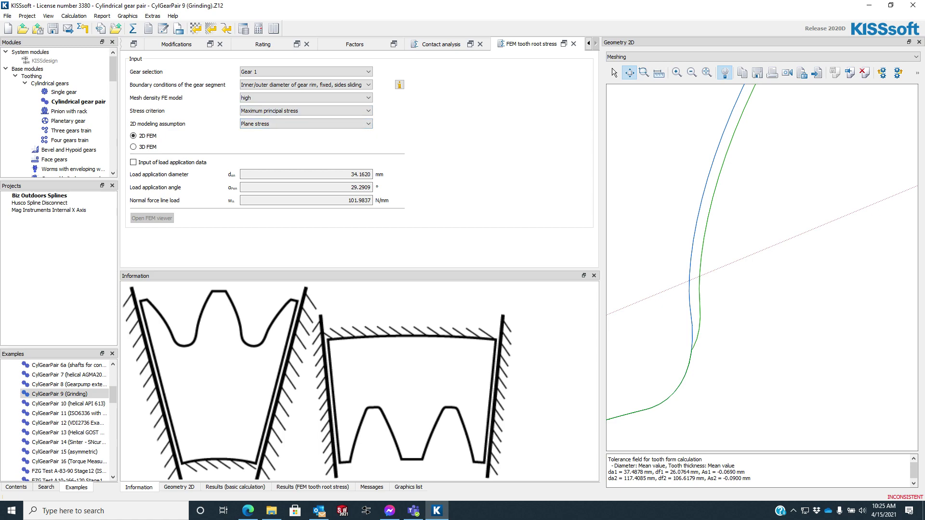
{"action": "key", "text": "Tab"}
{"action": "key", "text": "alt+Down"}
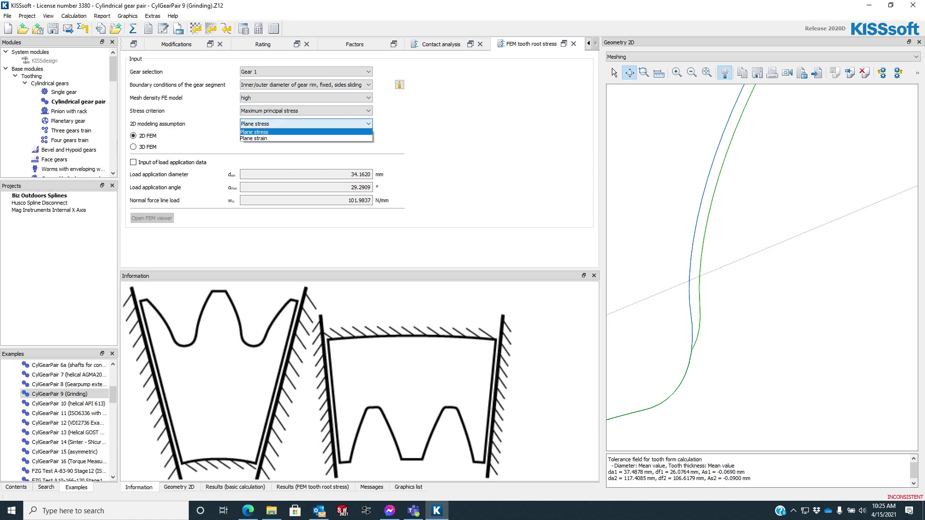
{"action": "key", "text": "Down"}
{"action": "key", "text": "Up"}
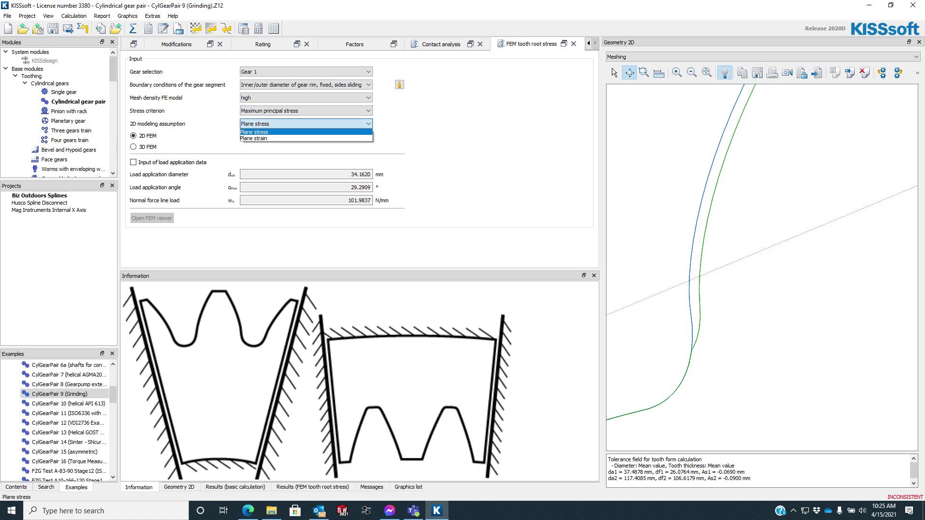
Step: Switch the calculation to 3D FEM to view its inputs, and return to 2D FEM
{"action": "left_click", "coordinate": [133, 147]}
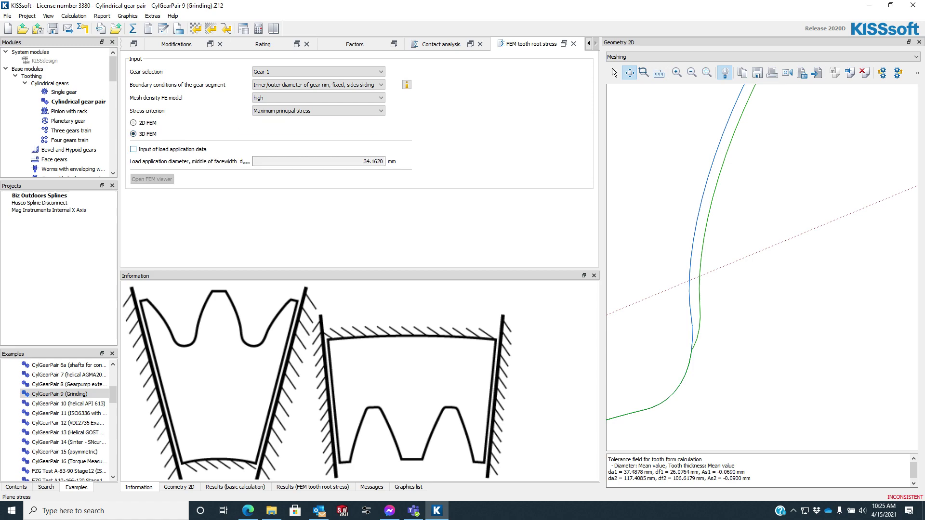
{"action": "key", "text": "Up"}
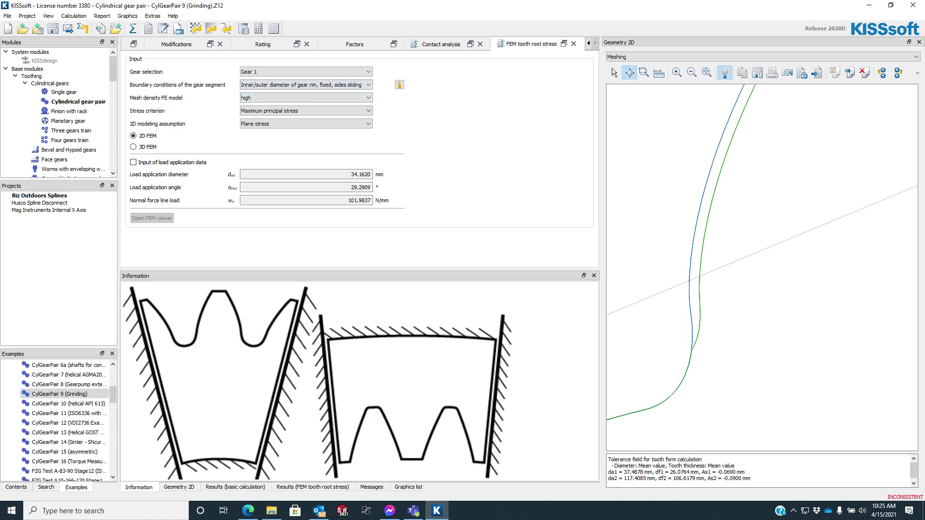
Step: Bring up the basic calculation results and run the 2D FEM tooth root stress calculation for Gear 1
{"action": "left_click", "coordinate": [235, 487]}
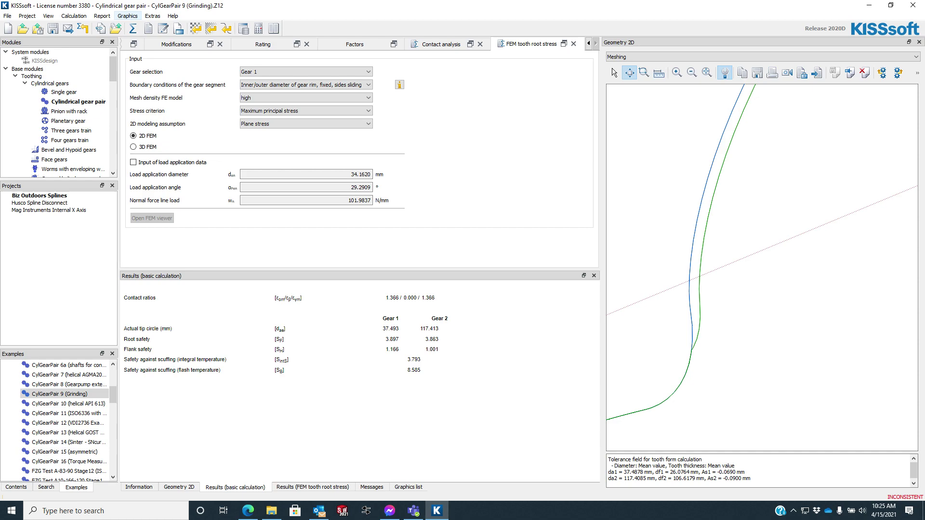
{"action": "left_click", "coordinate": [133, 29]}
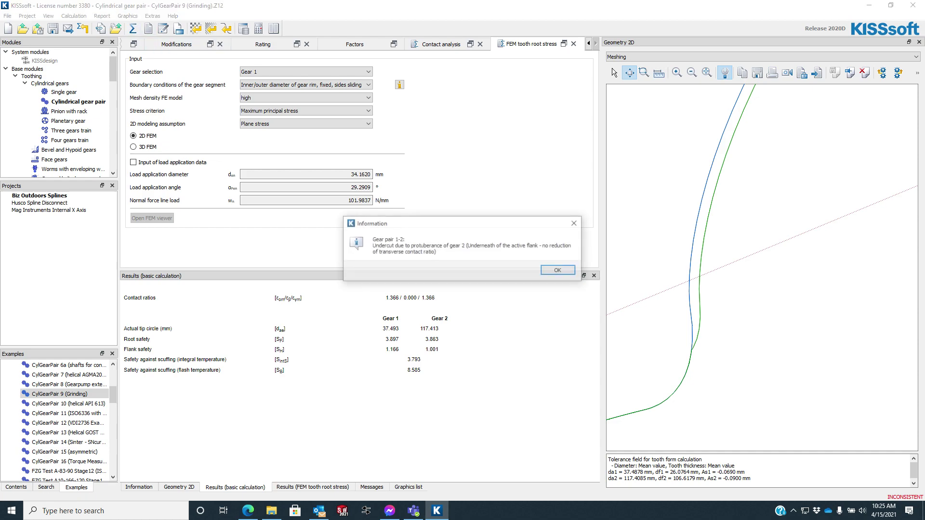
{"action": "key", "text": "Return"}
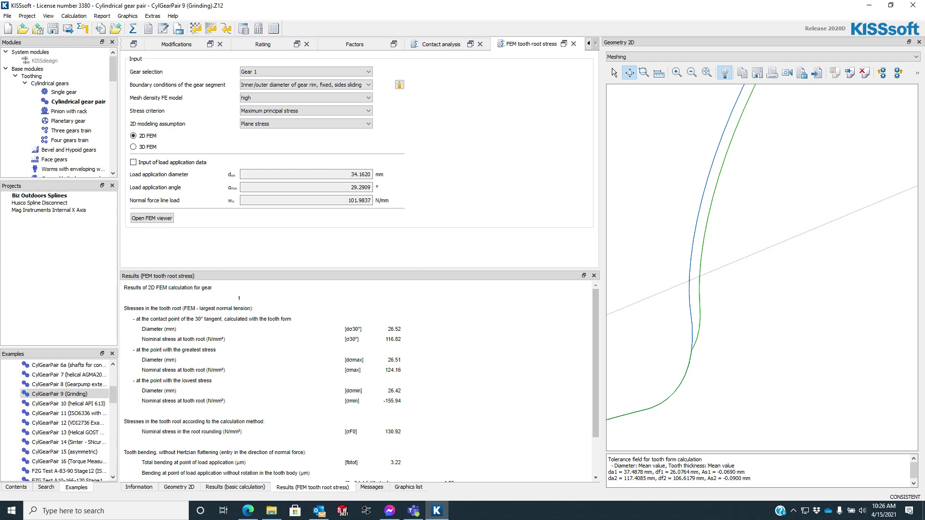
Step: Examine the 2D FEM results: the tooth root stresses at the 30° tangent and extreme points, the standard-method root stress, and tooth bending
{"action": "left_click_drag", "start_coordinate": [134, 319], "coordinate": [292, 319]}
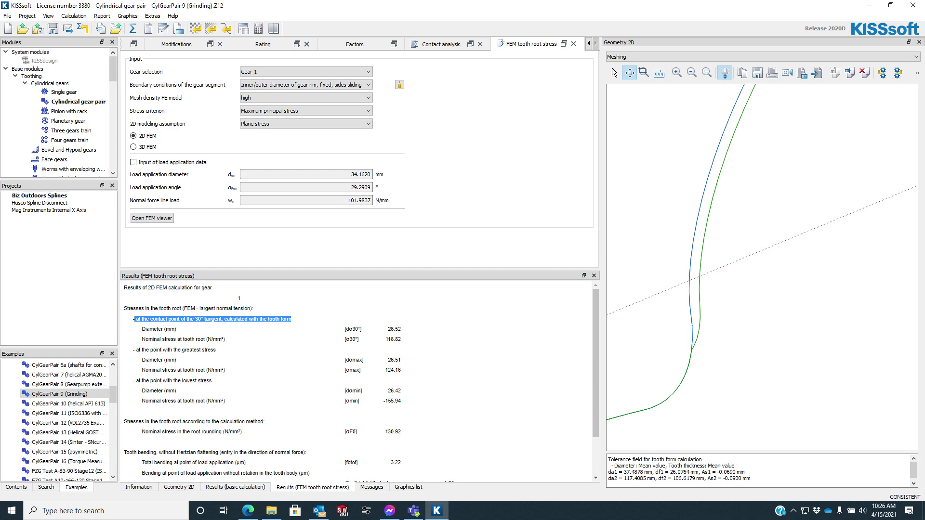
{"action": "mouse_move", "coordinate": [385, 339]}
{"action": "left_mouse_down"}
{"action": "mouse_move", "coordinate": [403, 331]}
{"action": "mouse_move", "coordinate": [402, 339]}
{"action": "left_mouse_up"}
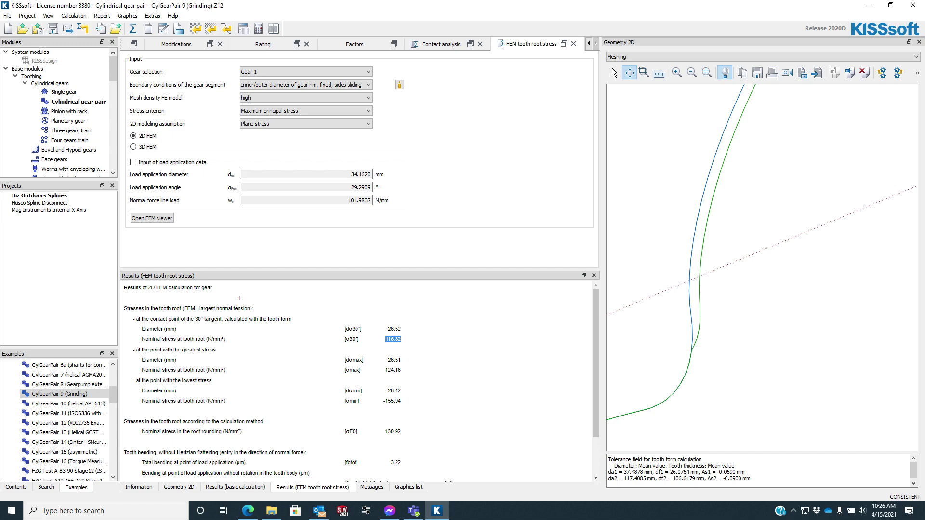
{"action": "double_click", "coordinate": [393, 401]}
{"action": "scroll", "coordinate": [361, 381], "scroll_direction": "down", "scroll_amount": 1}
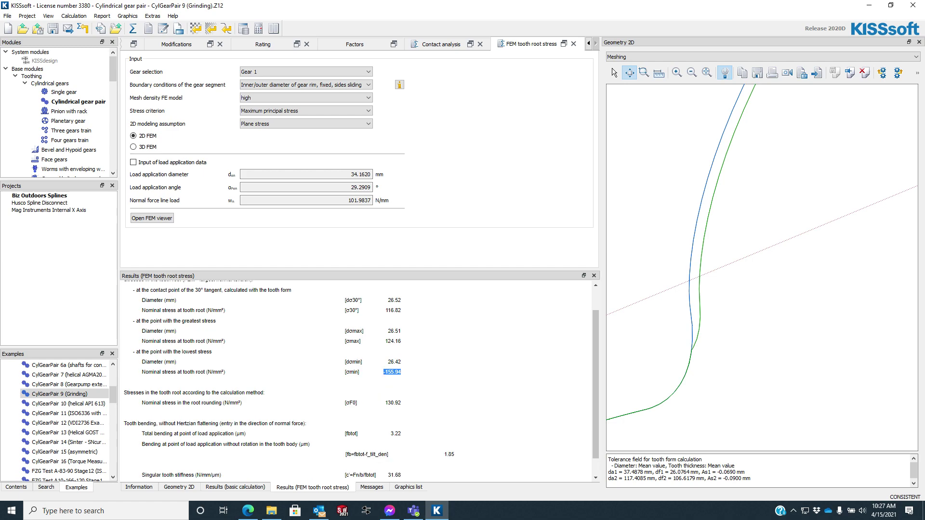
{"action": "double_click", "coordinate": [392, 403]}
{"action": "scroll", "coordinate": [361, 381], "scroll_direction": "down", "scroll_amount": 1}
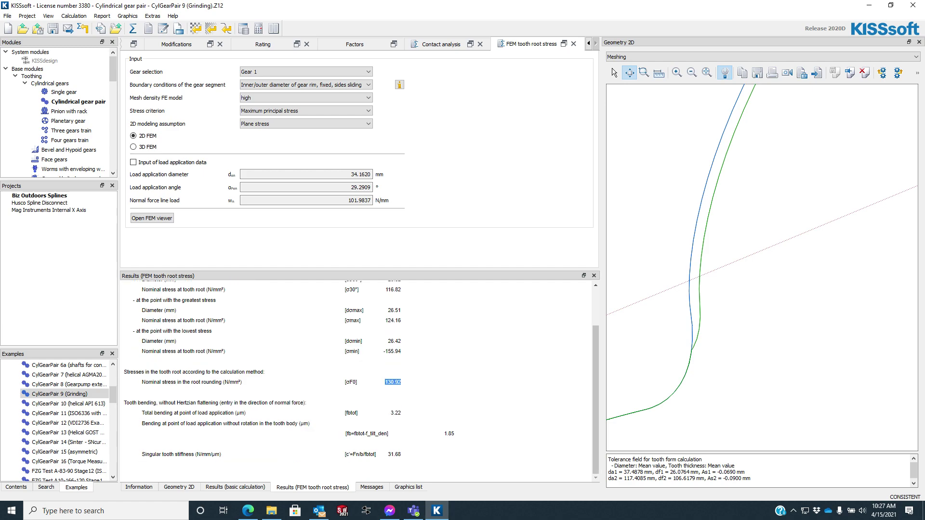
{"action": "scroll", "coordinate": [362, 380], "scroll_direction": "up", "scroll_amount": 1}
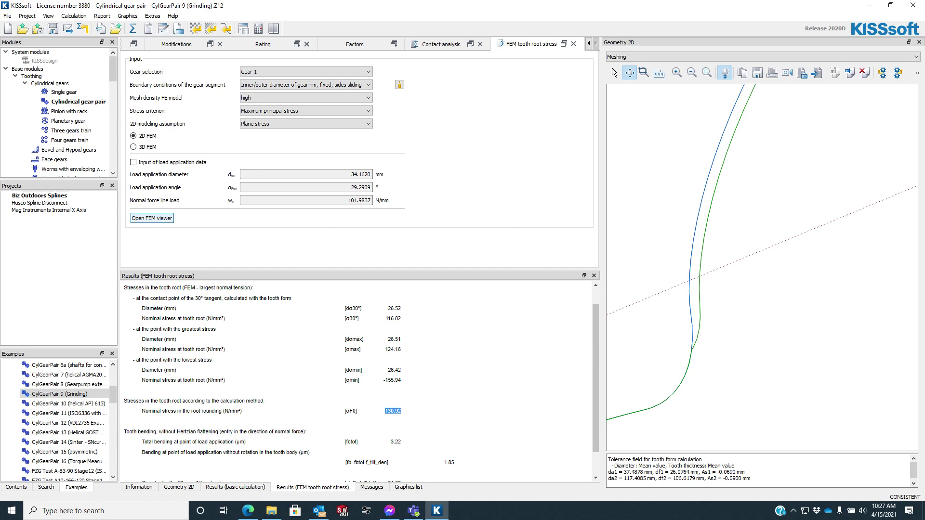
Step: Display the FEM results graphic with the meshed gear teeth enlarged, and show its display properties
{"action": "left_click", "coordinate": [128, 16]}
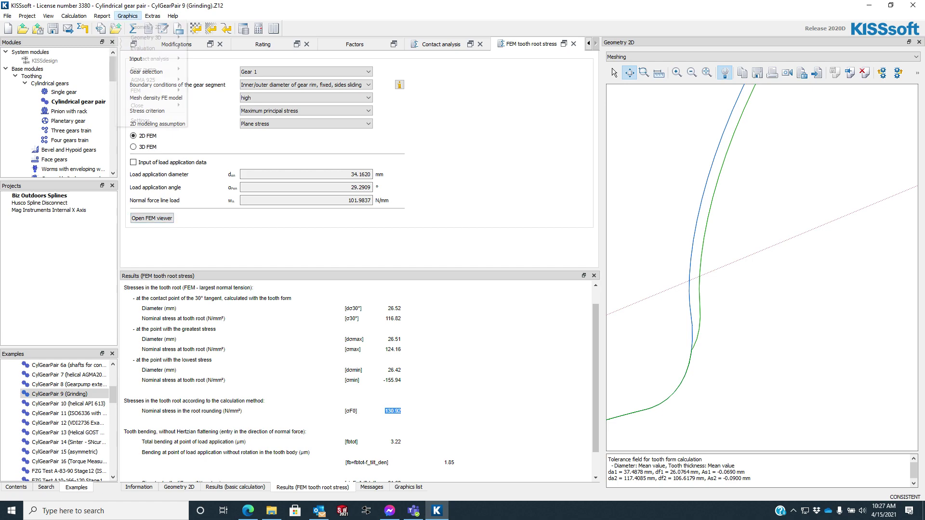
{"action": "mouse_move", "coordinate": [145, 90]}
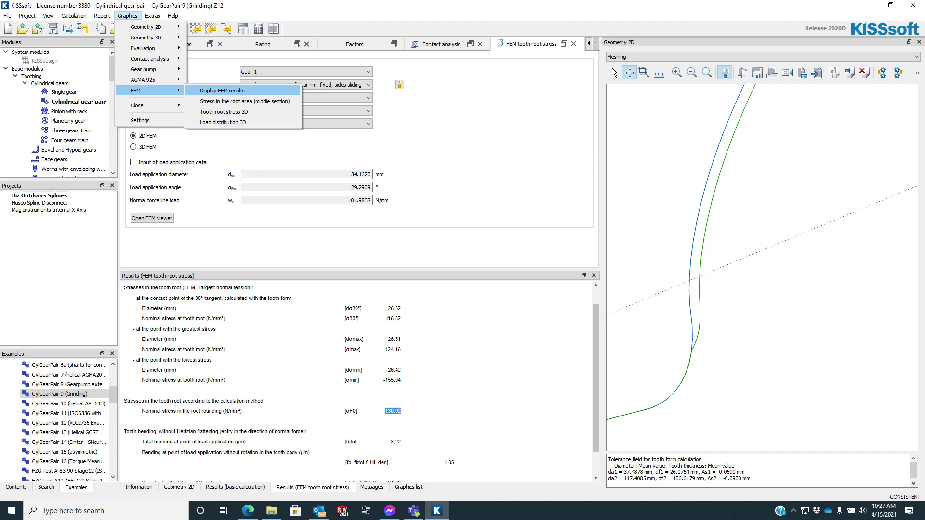
{"action": "left_click", "coordinate": [223, 91]}
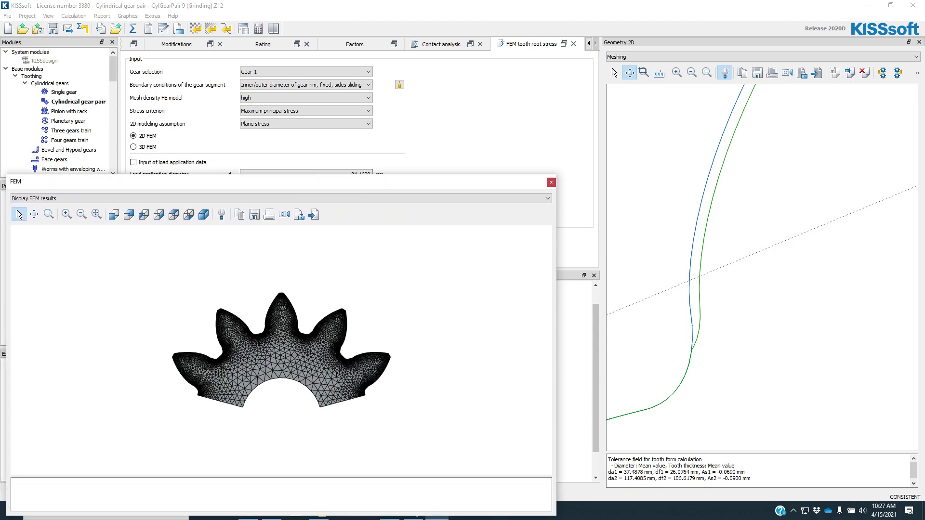
{"action": "scroll", "coordinate": [281, 350], "scroll_direction": "up", "scroll_amount": 4}
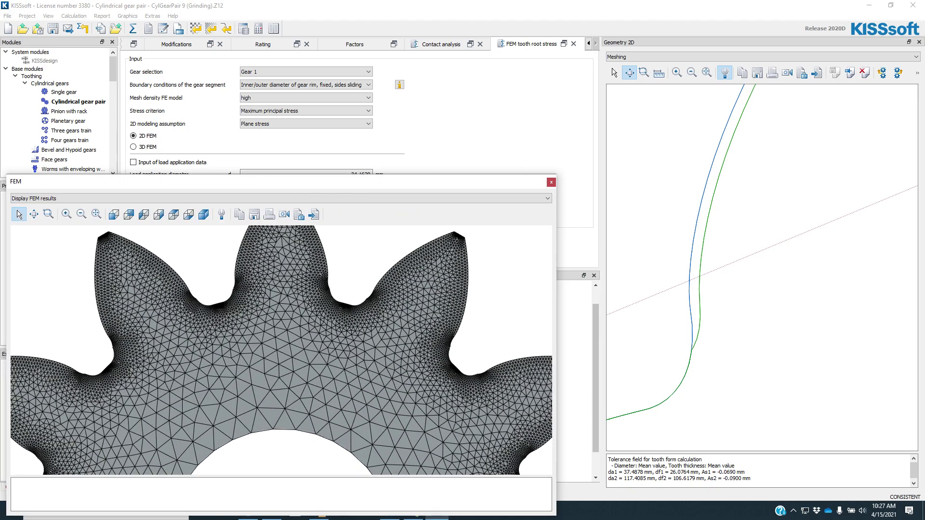
{"action": "right_click", "coordinate": [327, 346]}
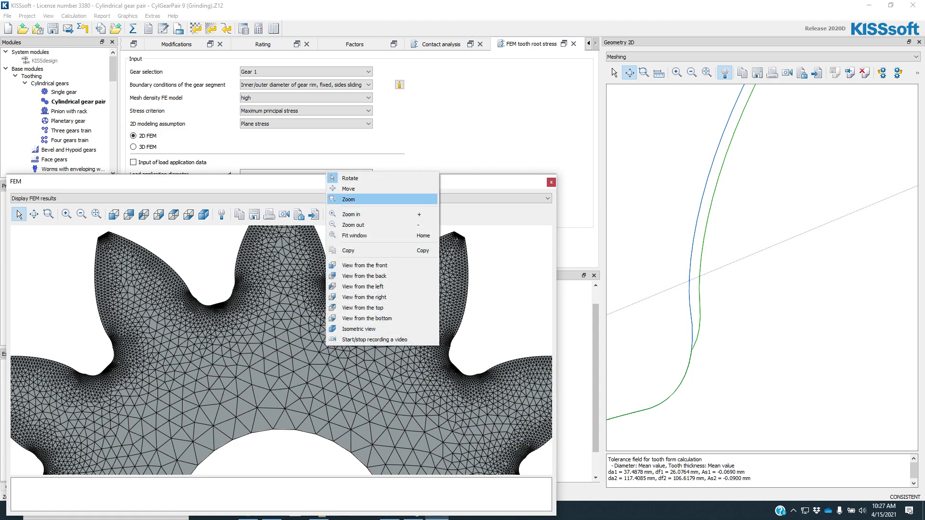
{"action": "left_click", "coordinate": [348, 188]}
{"action": "left_click_drag", "start_coordinate": [355, 279], "coordinate": [291, 303]}
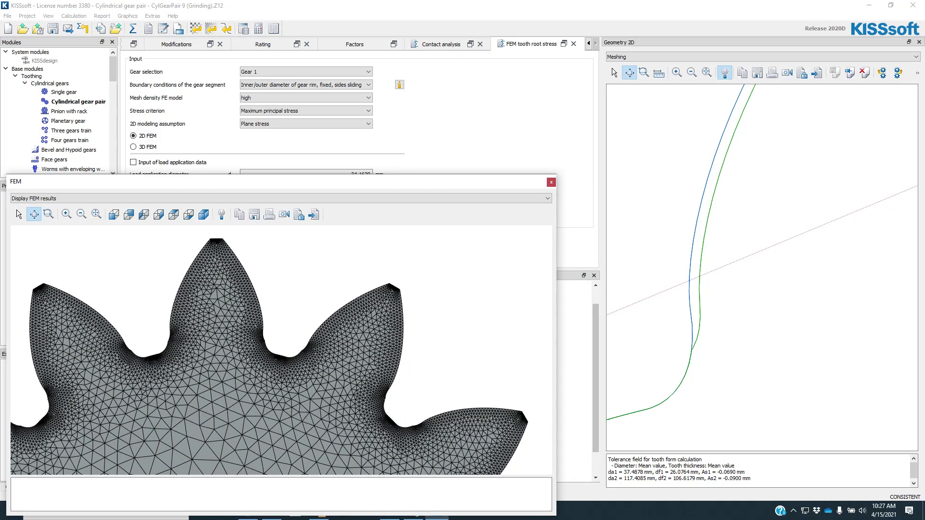
{"action": "left_click", "coordinate": [222, 214]}
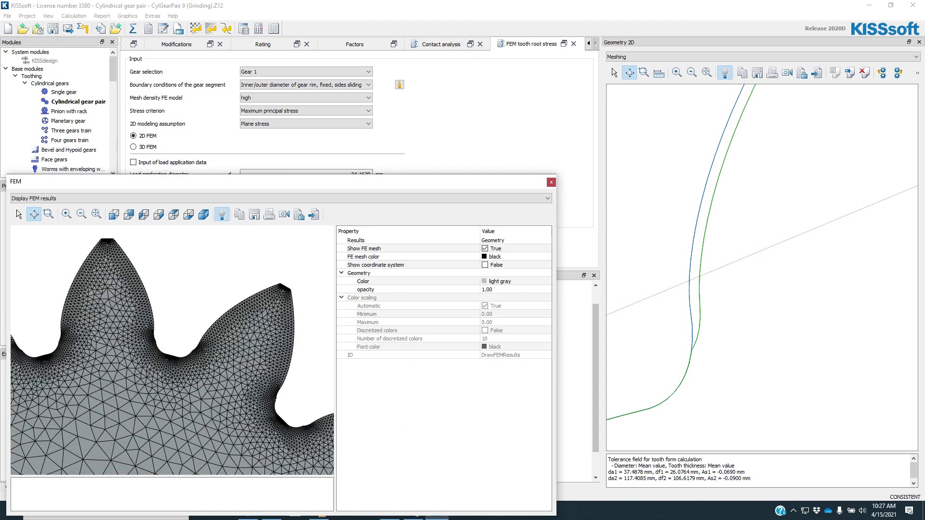
Step: Enlarge the FEM results window and hide the FE mesh on the gear geometry
{"action": "left_click_drag", "start_coordinate": [557, 301], "coordinate": [726, 301]}
{"action": "left_click_drag", "start_coordinate": [469, 180], "coordinate": [536, 29]}
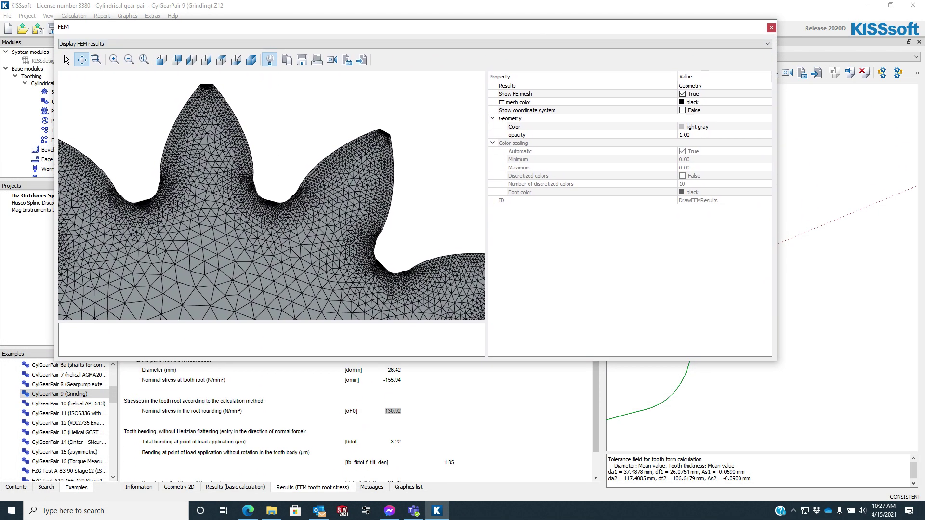
{"action": "left_click_drag", "start_coordinate": [423, 359], "coordinate": [422, 518]}
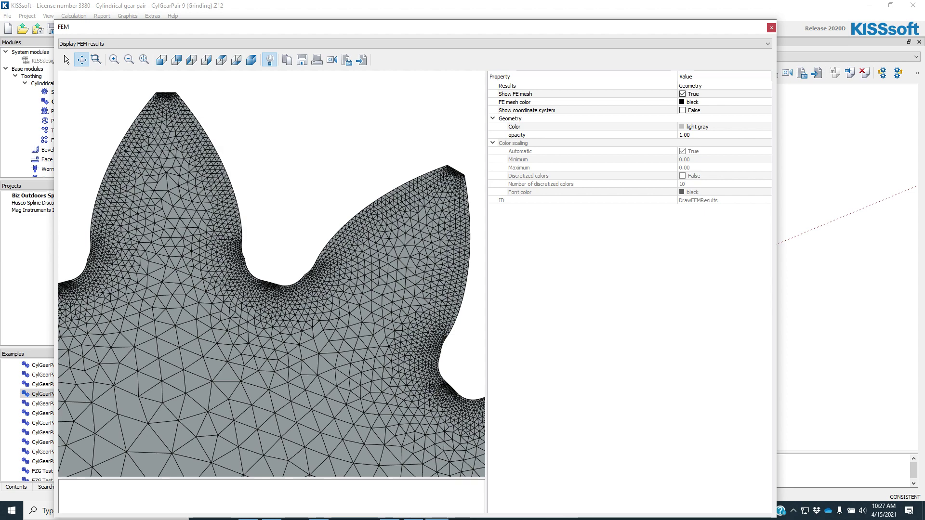
{"action": "left_click", "coordinate": [683, 94]}
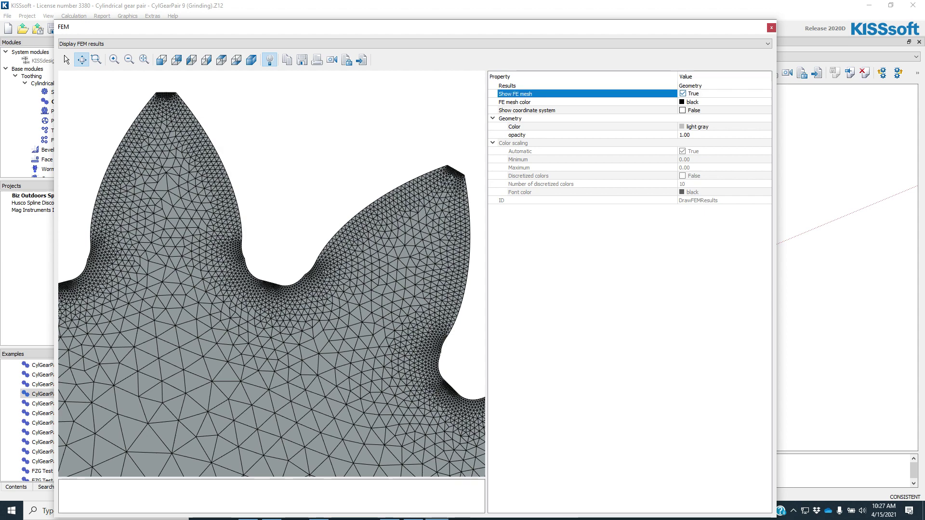
{"action": "left_click", "coordinate": [683, 93]}
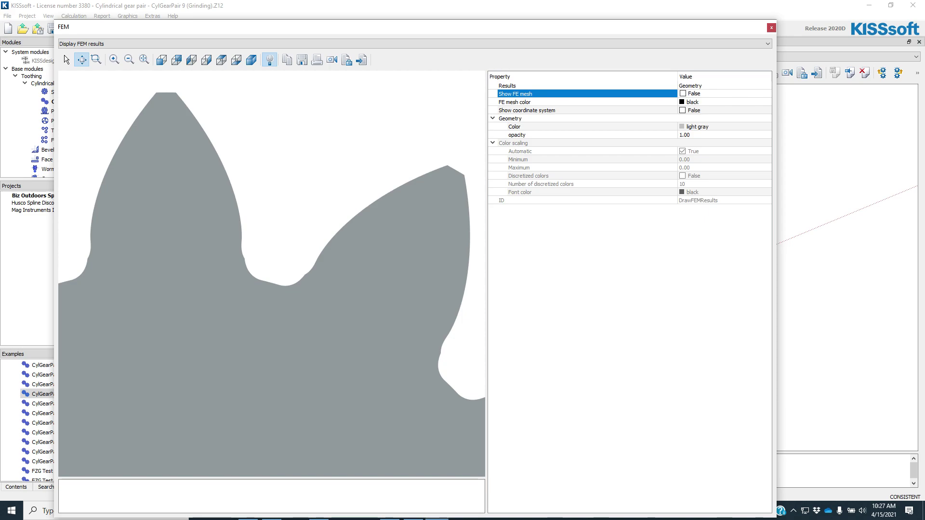
Step: Display the signed von Mises equivalent stress as the plotted result on the gear teeth
{"action": "left_click", "coordinate": [698, 86]}
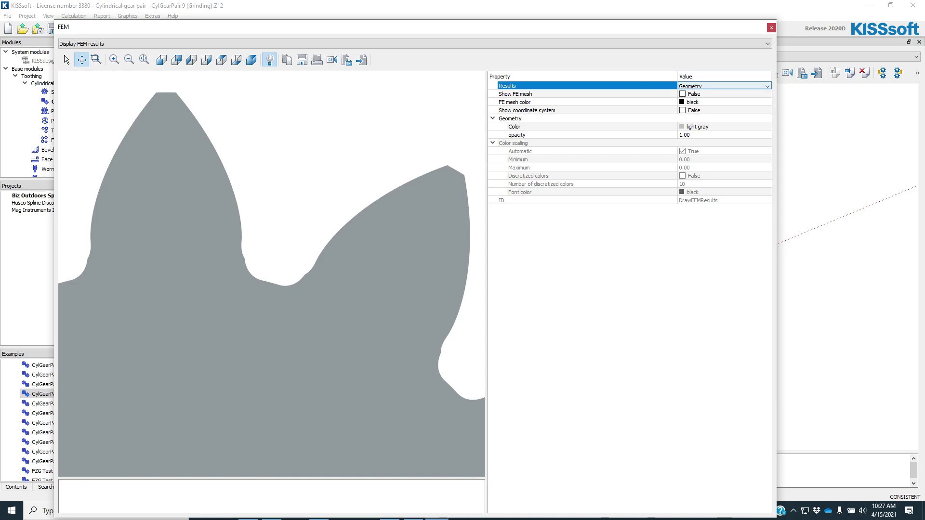
{"action": "left_click", "coordinate": [723, 86]}
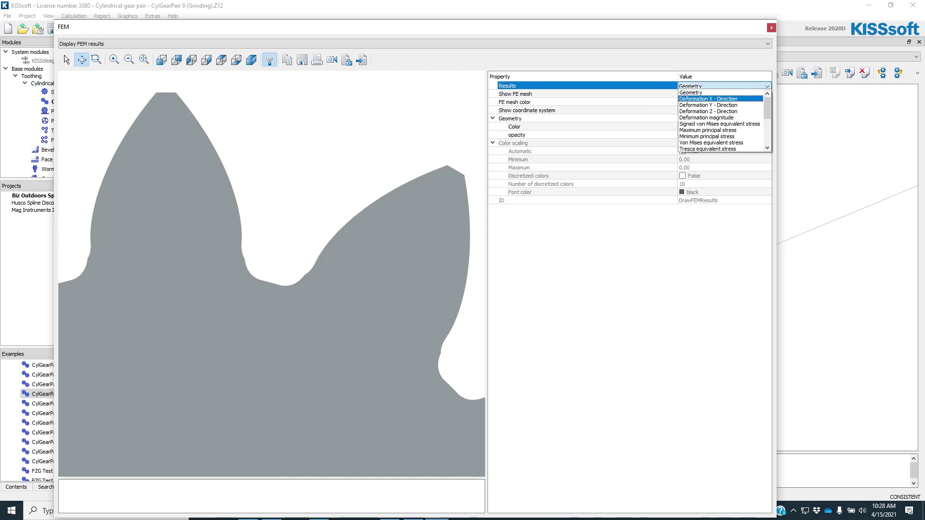
{"action": "key", "text": "Up"}
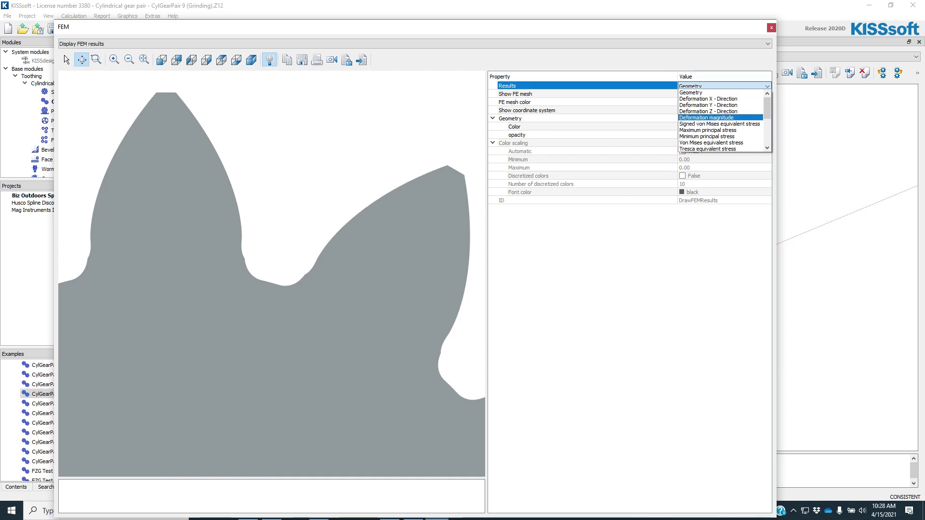
{"action": "key", "text": "Down"}
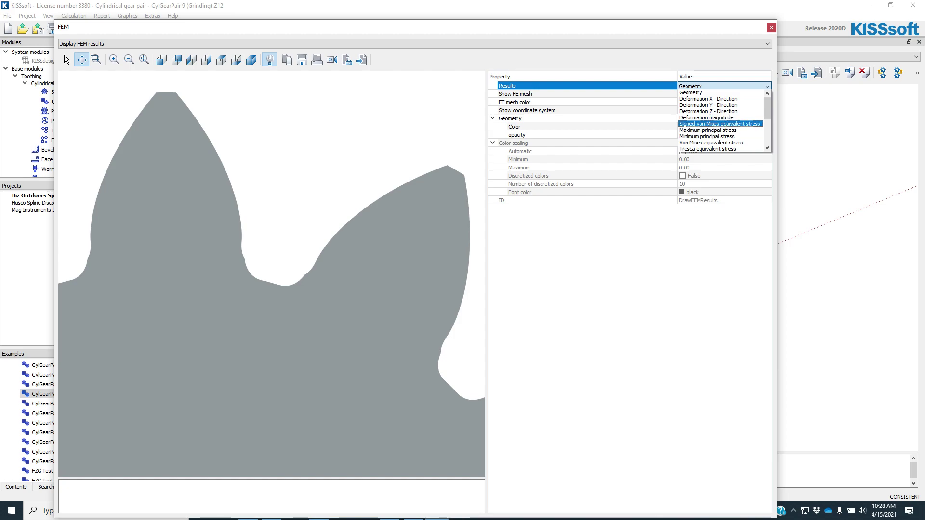
{"action": "key", "text": "Up"}
{"action": "key", "text": "Down"}
{"action": "key", "text": "Down"}
{"action": "key", "text": "Up"}
{"action": "key", "text": "Return"}
{"action": "scroll", "coordinate": [272, 273], "scroll_direction": "down", "scroll_amount": 3}
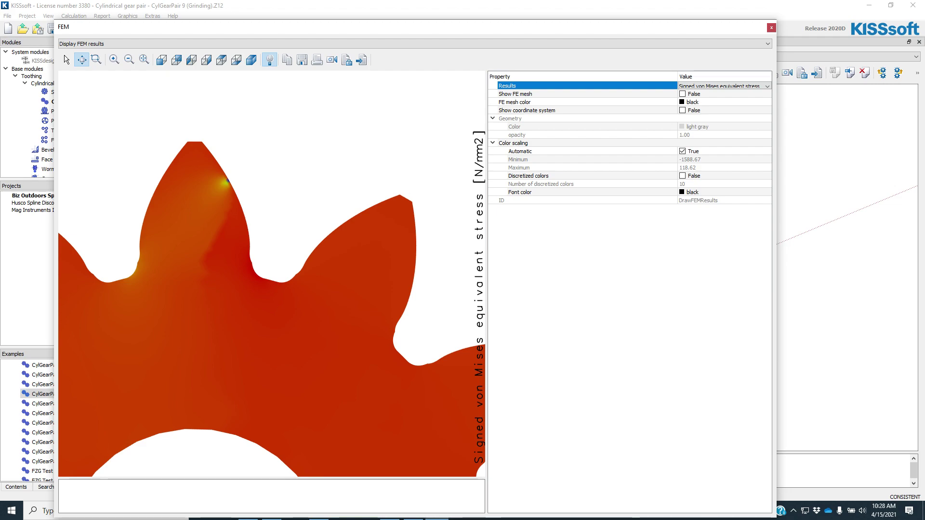
Step: Turn off automatic color scaling and set the stress range to a maximum of 160 and a minimum of -160 N/mm²
{"action": "left_click", "coordinate": [683, 151]}
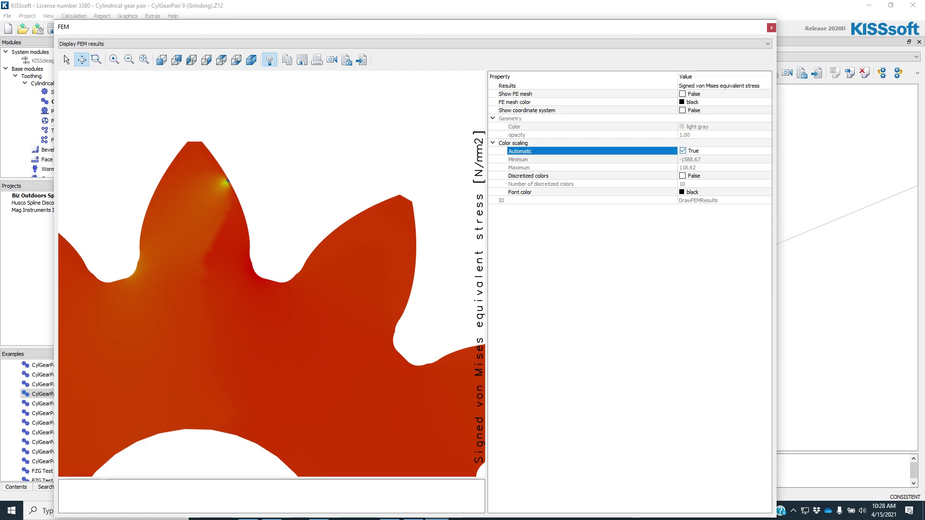
{"action": "left_click", "coordinate": [683, 151]}
{"action": "left_click", "coordinate": [688, 168]}
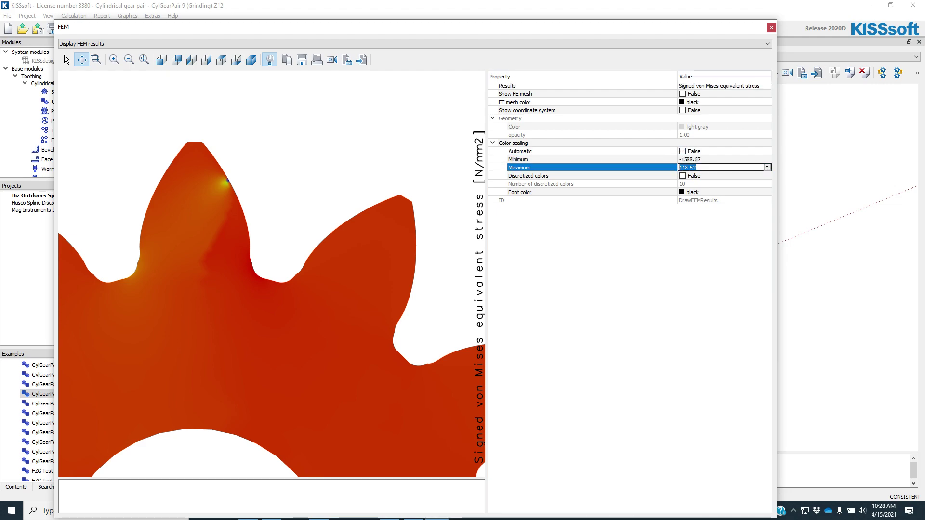
{"action": "type", "text": "1560"}
{"action": "key", "text": "Return"}
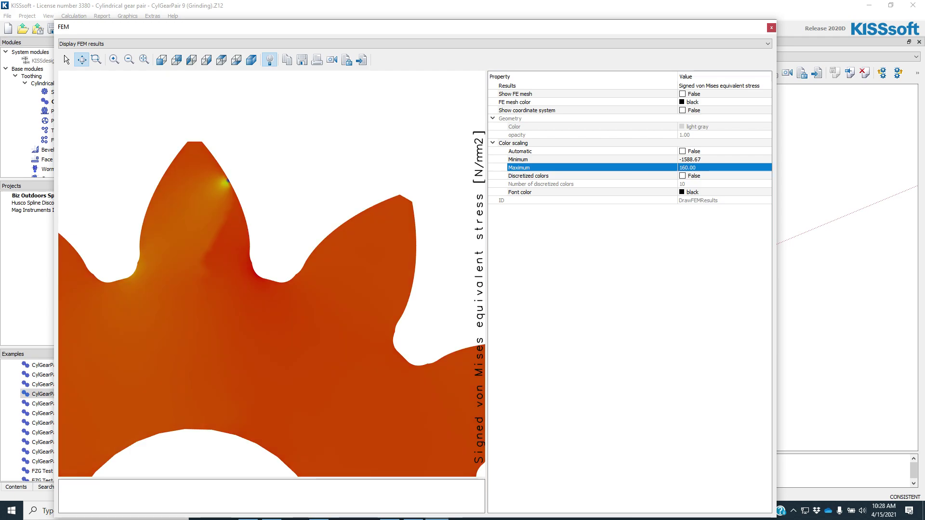
{"action": "left_click", "coordinate": [690, 160]}
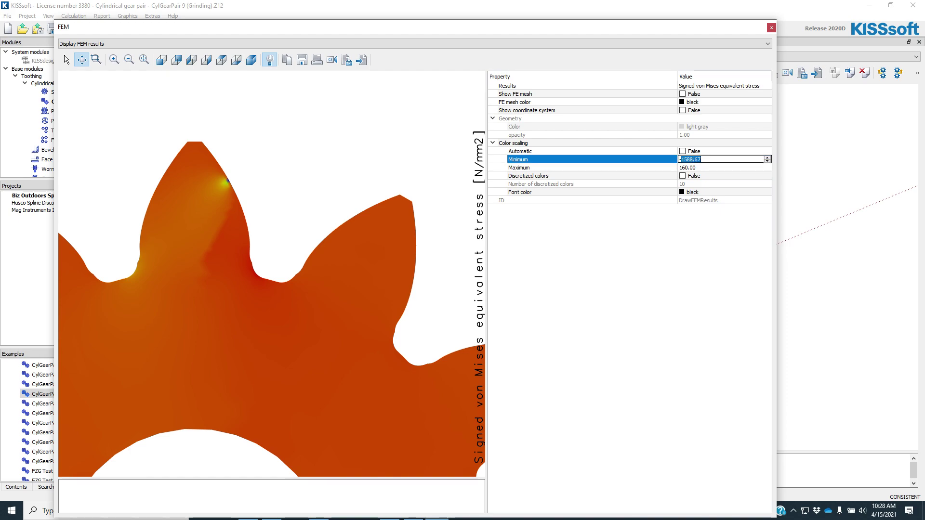
{"action": "type", "text": "-160"}
{"action": "key", "text": "Return"}
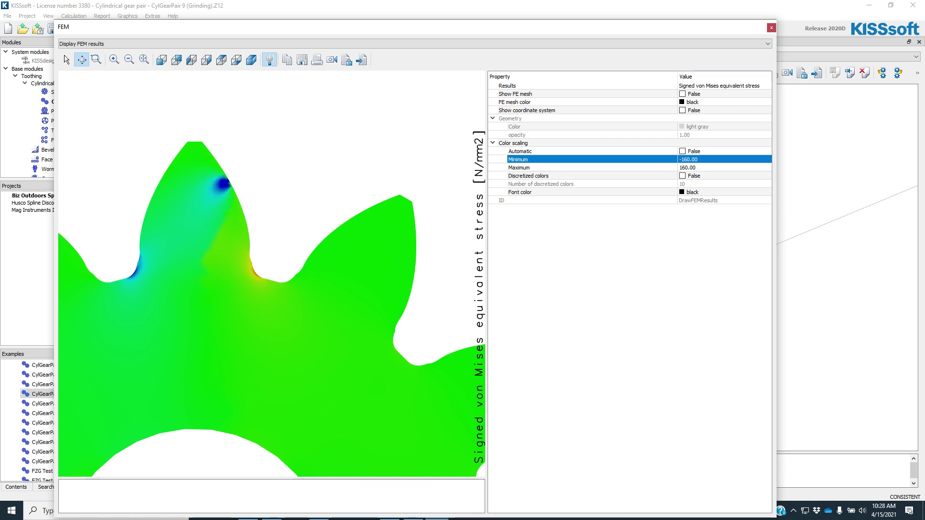
Step: Examine the stress at the loaded tooth's root fillet with the full color legend shown, and activate Rotate mode
{"action": "scroll", "coordinate": [271, 274], "scroll_direction": "up", "scroll_amount": 6}
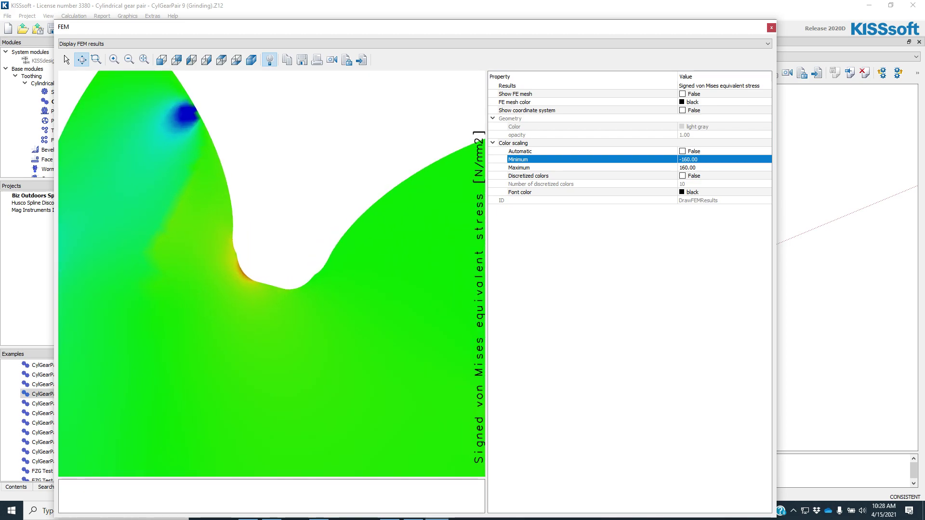
{"action": "scroll", "coordinate": [272, 274], "scroll_direction": "down", "scroll_amount": 3}
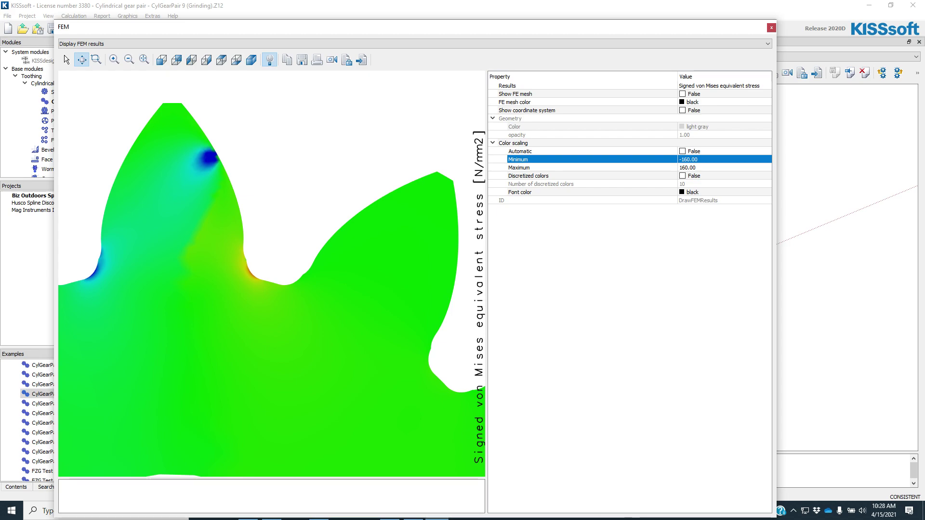
{"action": "scroll", "coordinate": [273, 271], "scroll_direction": "up", "scroll_amount": 3}
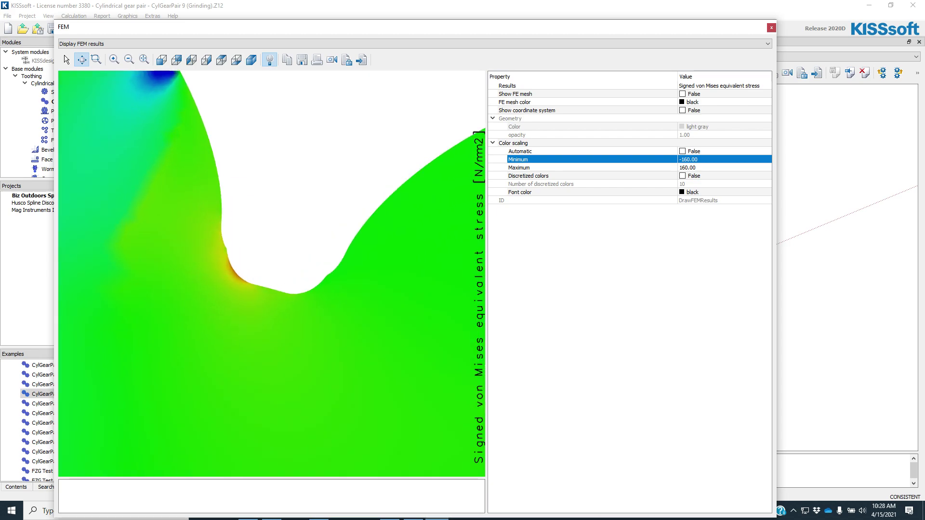
{"action": "scroll", "coordinate": [270, 273], "scroll_direction": "up", "scroll_amount": 3}
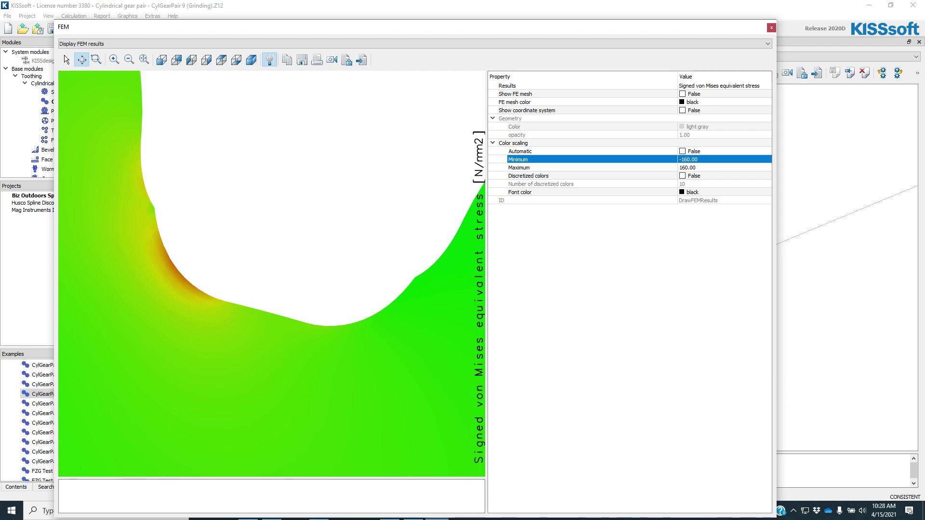
{"action": "left_click_drag", "start_coordinate": [192, 274], "coordinate": [310, 298]}
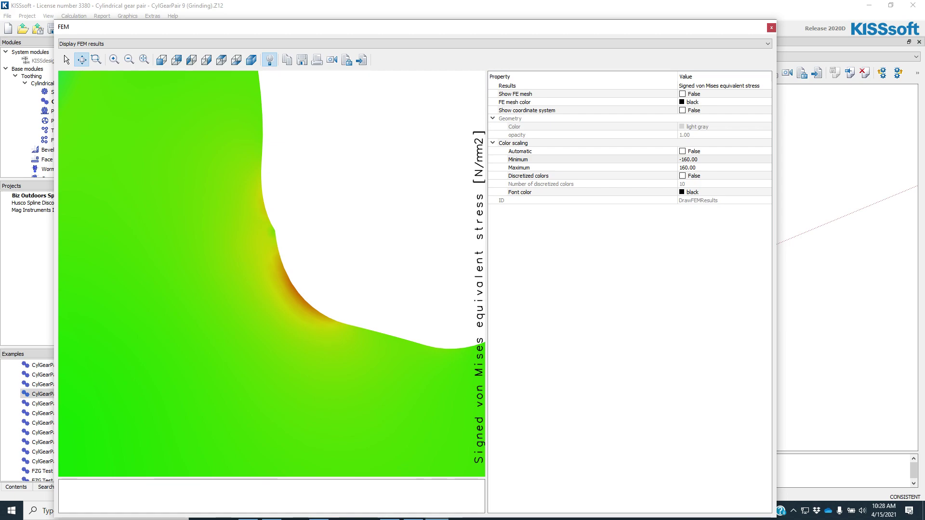
{"action": "left_click_drag", "start_coordinate": [486, 292], "coordinate": [670, 292]}
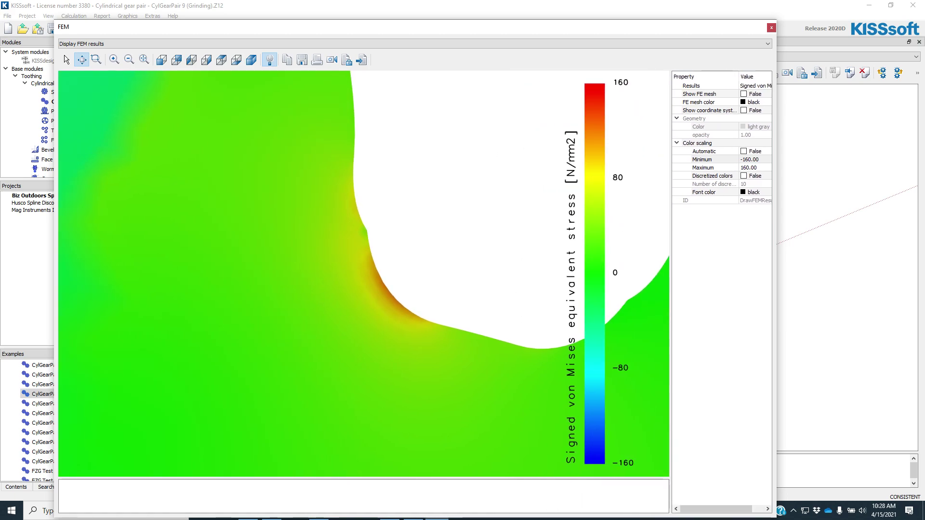
{"action": "right_click", "coordinate": [403, 148]}
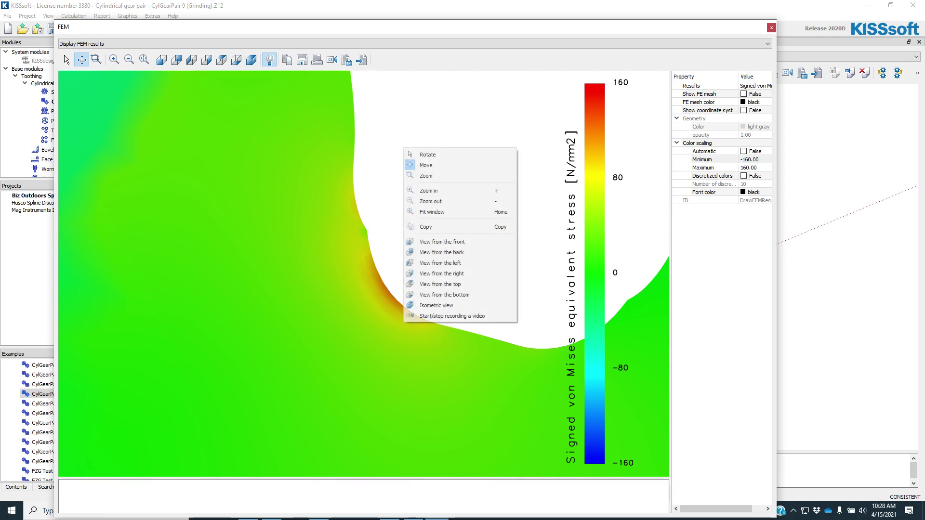
{"action": "left_click", "coordinate": [425, 153]}
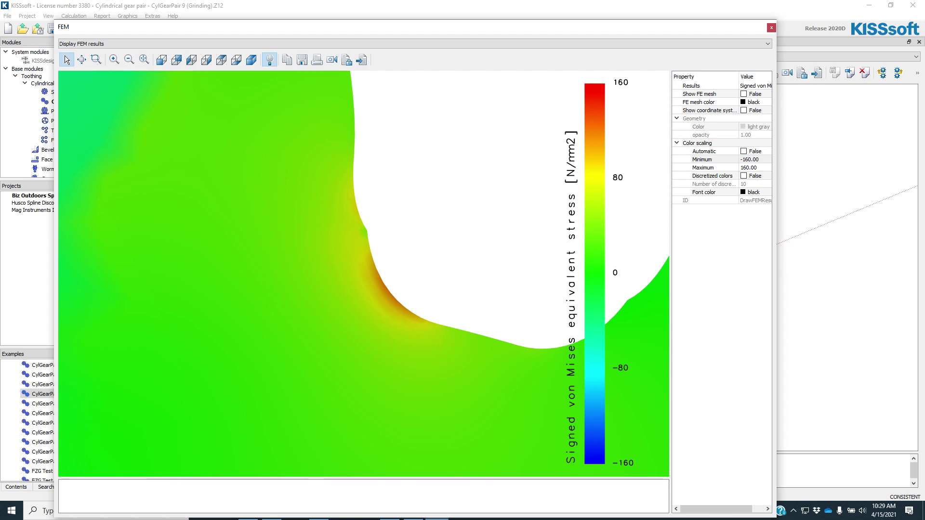
Step: Try color scale maximums of 80 and 200 N/mm² for the signed von Mises stress plot
{"action": "left_click", "coordinate": [749, 168]}
{"action": "left_click", "coordinate": [749, 168]}
{"action": "type", "text": "80"}
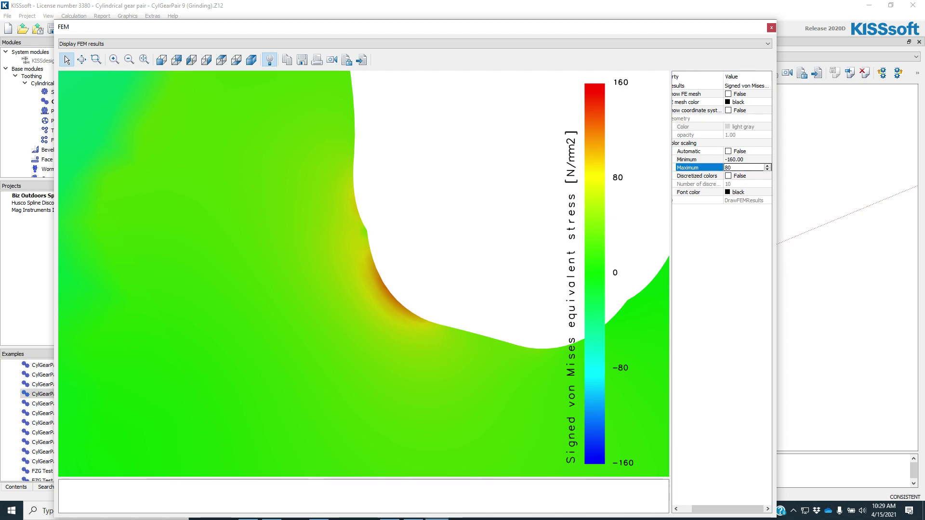
{"action": "key", "text": "Return"}
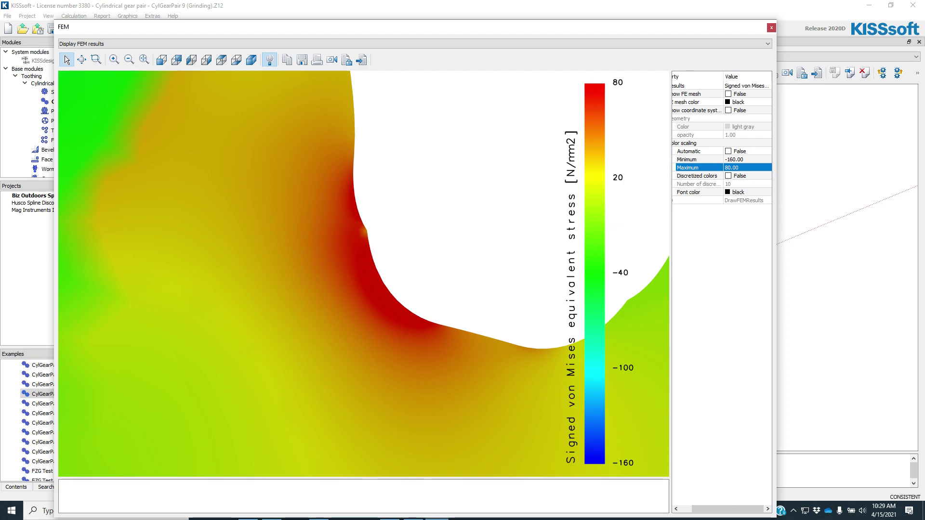
{"action": "left_click", "coordinate": [749, 168]}
{"action": "type", "text": "200"}
{"action": "key", "text": "Return"}
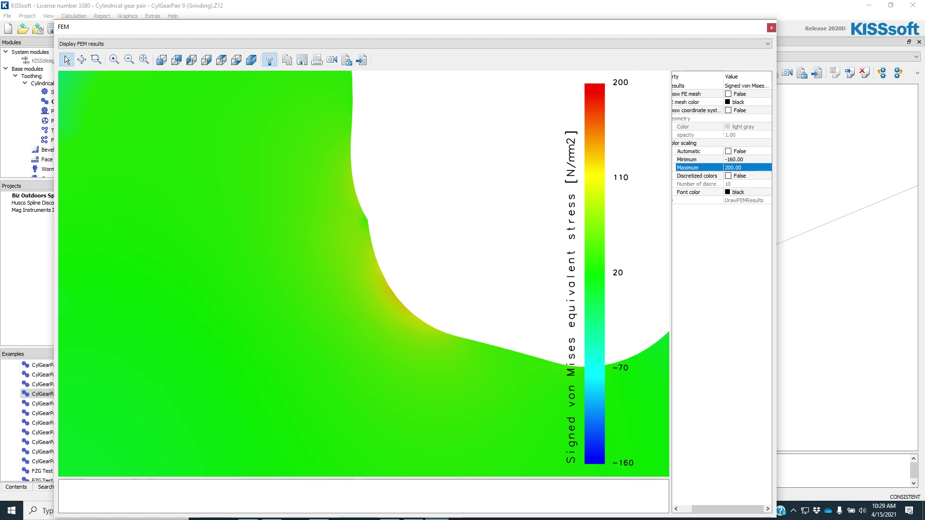
Step: Set the color scale maximum to 120 N/mm², check the stress over the whole gear segment, and close the FEM graphic
{"action": "left_click", "coordinate": [745, 168]}
{"action": "type", "text": "120"}
{"action": "key", "text": "Return"}
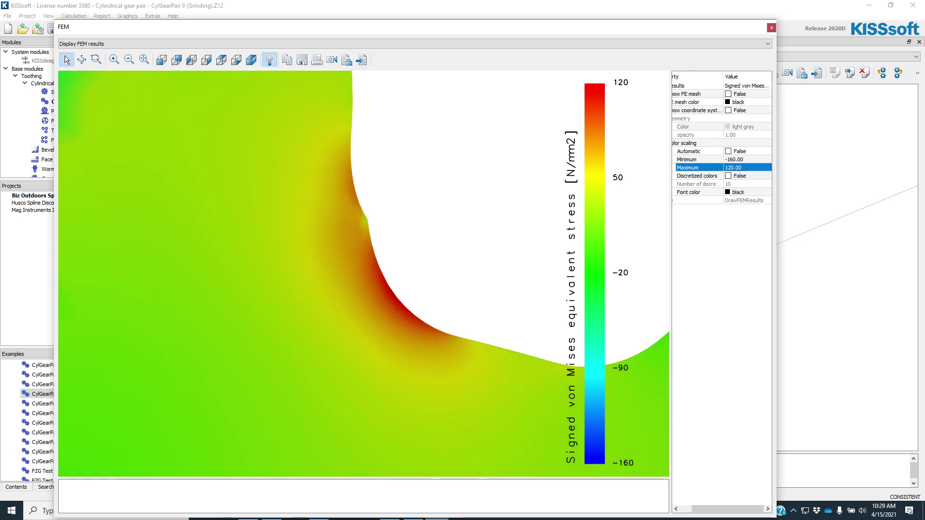
{"action": "scroll", "coordinate": [364, 274], "scroll_direction": "down", "scroll_amount": 5}
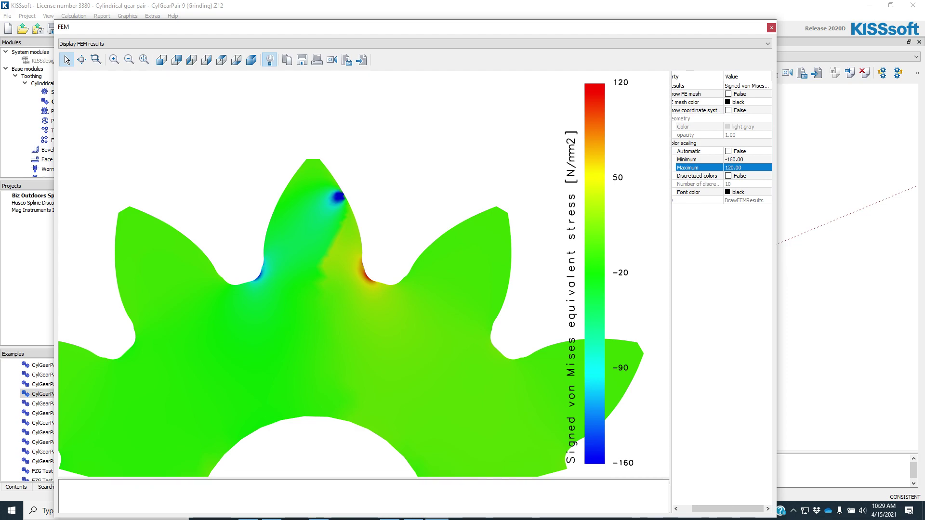
{"action": "left_click", "coordinate": [772, 27]}
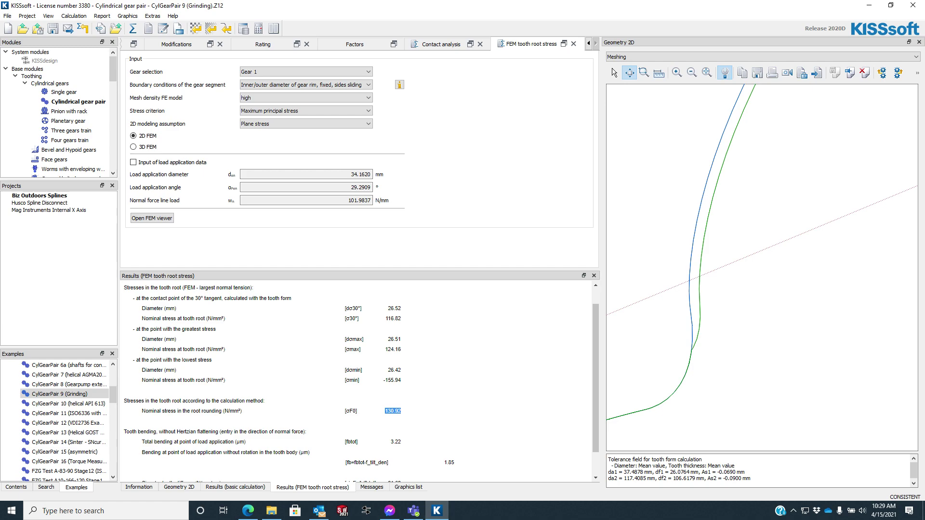
Step: Review the FEM root stress at the 30° tangent alongside the extreme stresses, the standard-method root stress and tooth bending
{"action": "left_click_drag", "start_coordinate": [385, 318], "coordinate": [402, 319]}
{"action": "scroll", "coordinate": [359, 380], "scroll_direction": "up", "scroll_amount": 1}
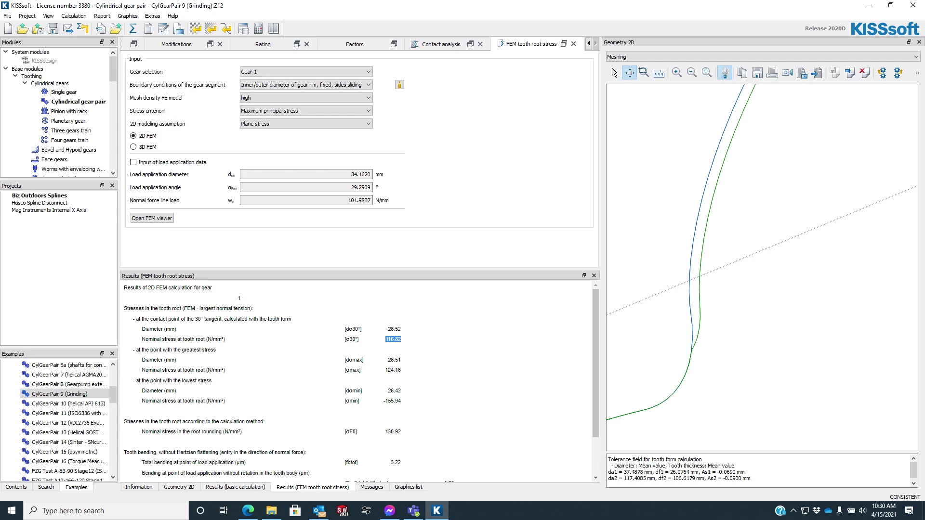
{"action": "scroll", "coordinate": [359, 381], "scroll_direction": "down", "scroll_amount": 2}
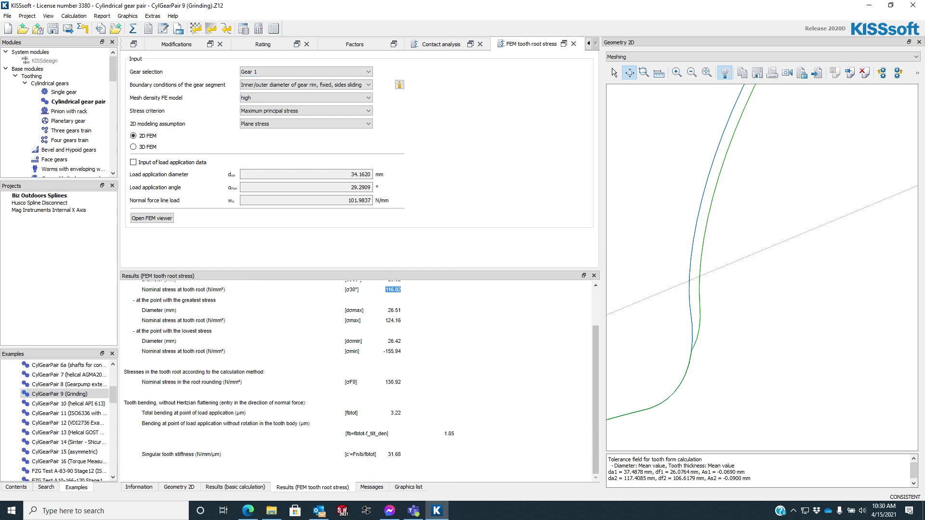
{"action": "scroll", "coordinate": [359, 381], "scroll_direction": "up", "scroll_amount": 2}
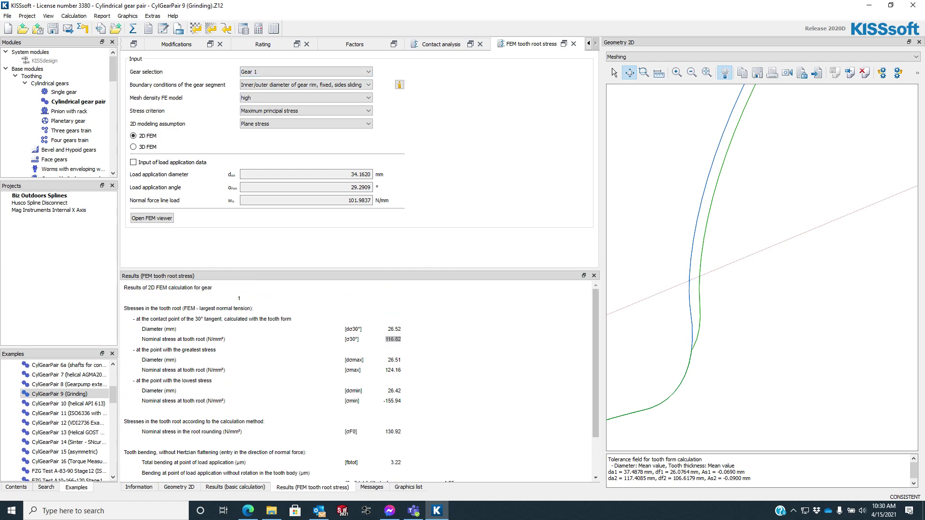